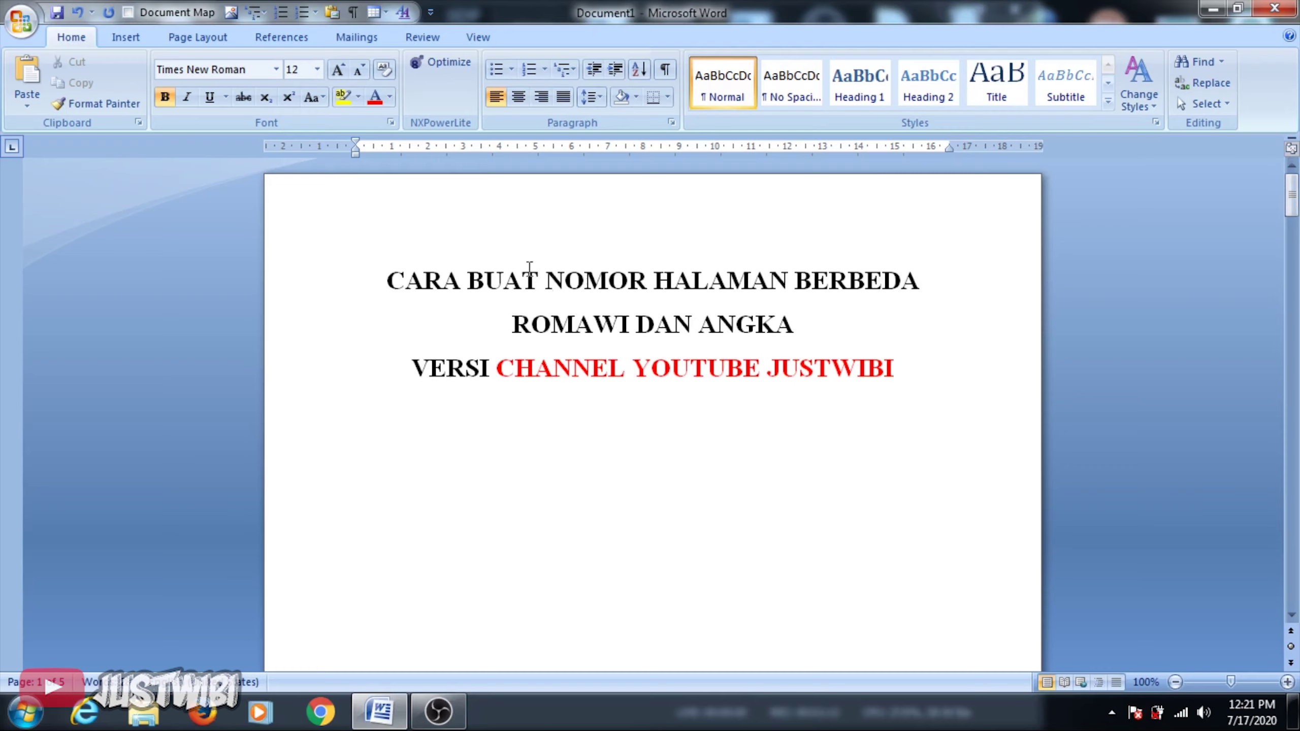
- Add Plain Number 2 page numbers centred at the bottom of every page
mouse_move(1293, 210)
mouse_down()
mouse_move(1293, 425)
mouse_move(1293, 200)
mouse_up()
click(844, 307)
click(412, 247)
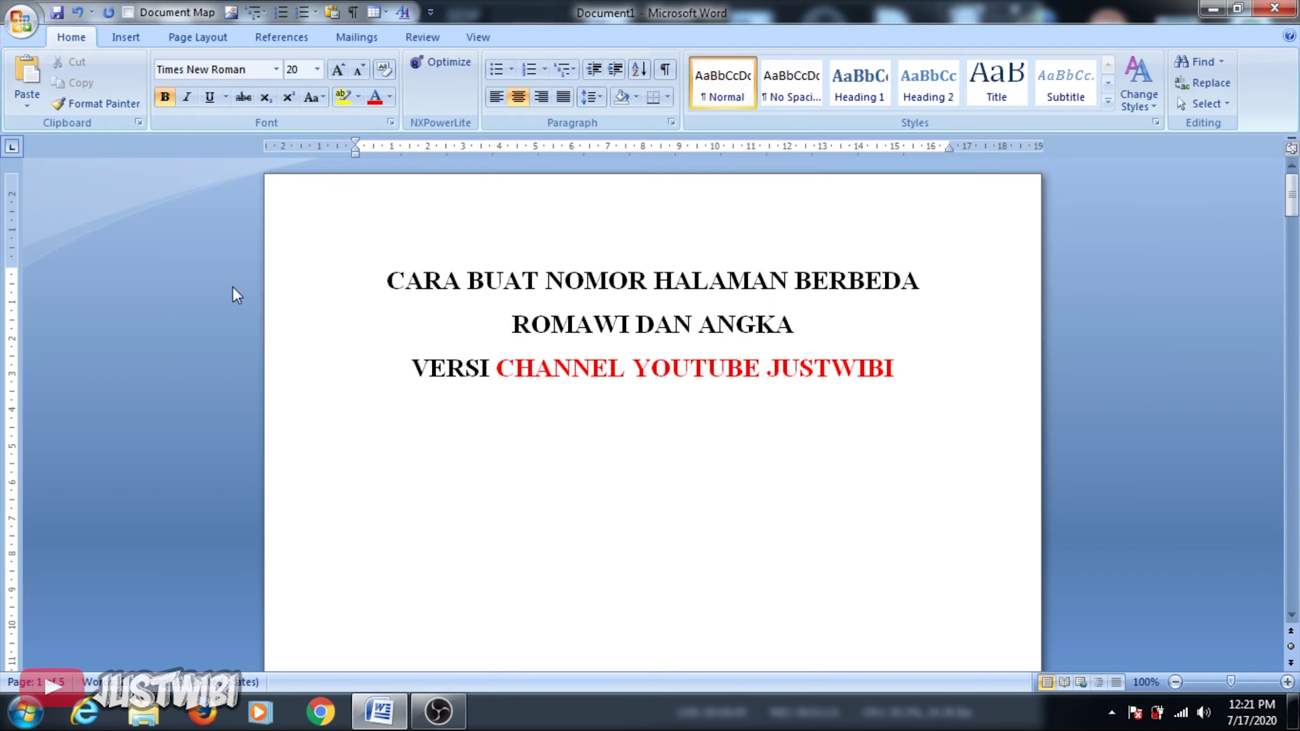
click(130, 38)
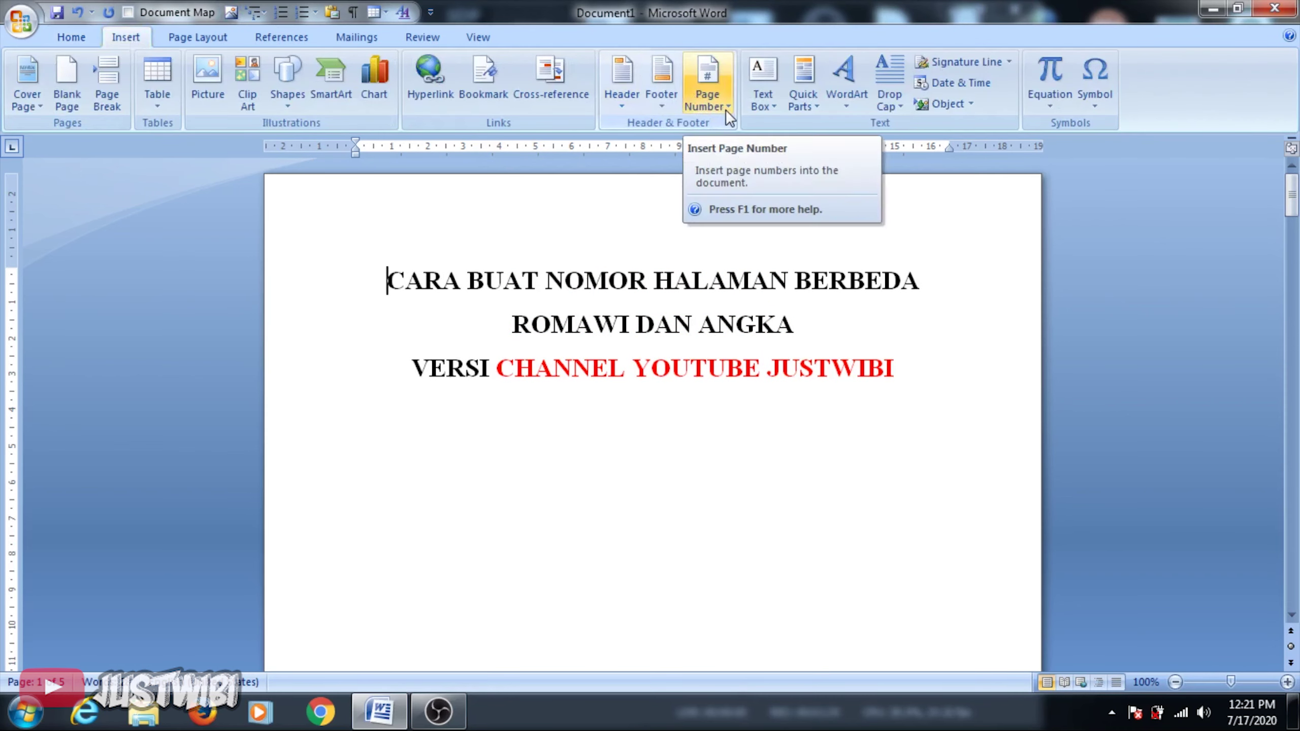
click(716, 100)
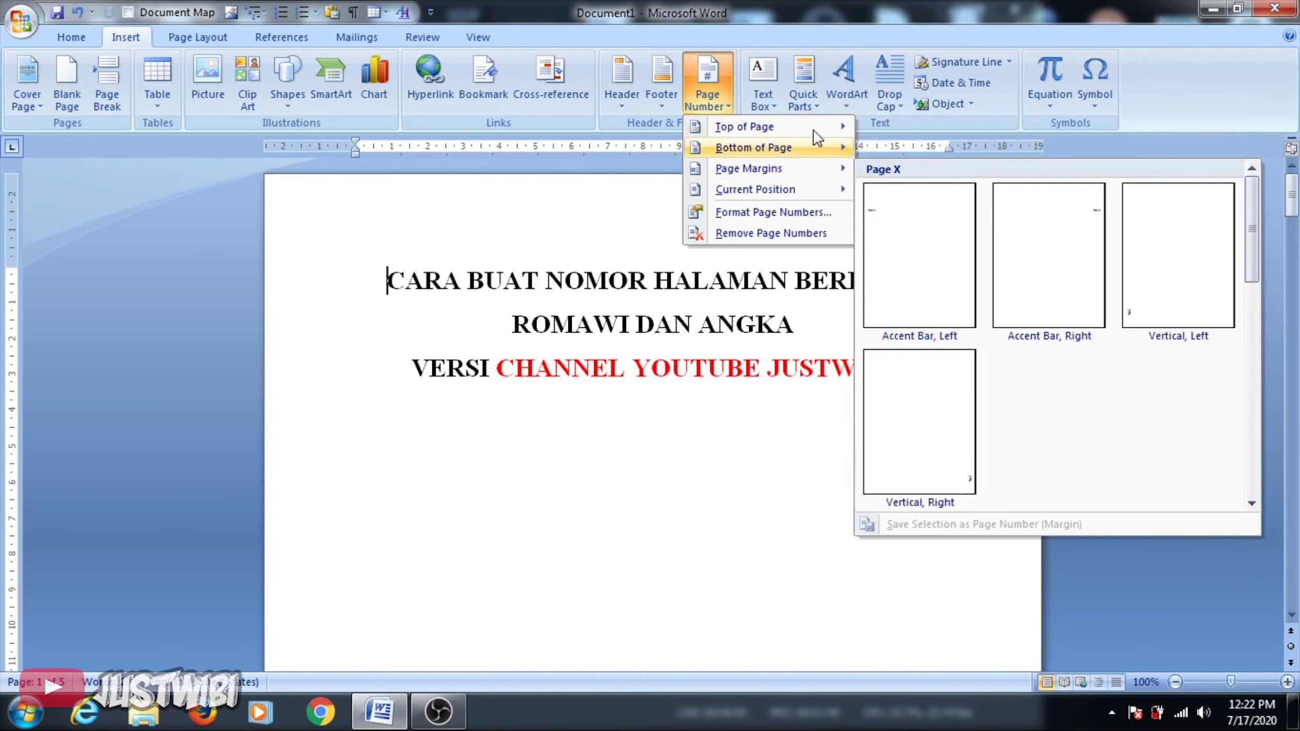
mouse_move(754, 148)
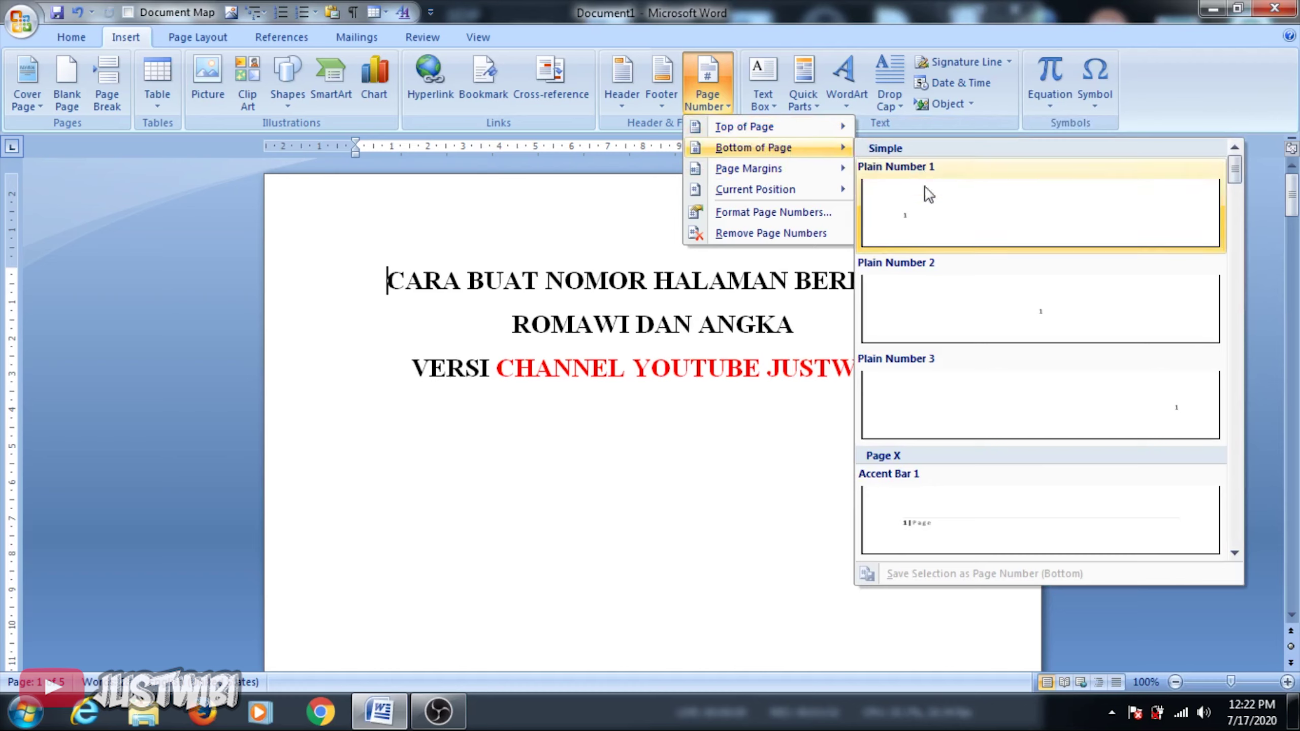
click(1033, 319)
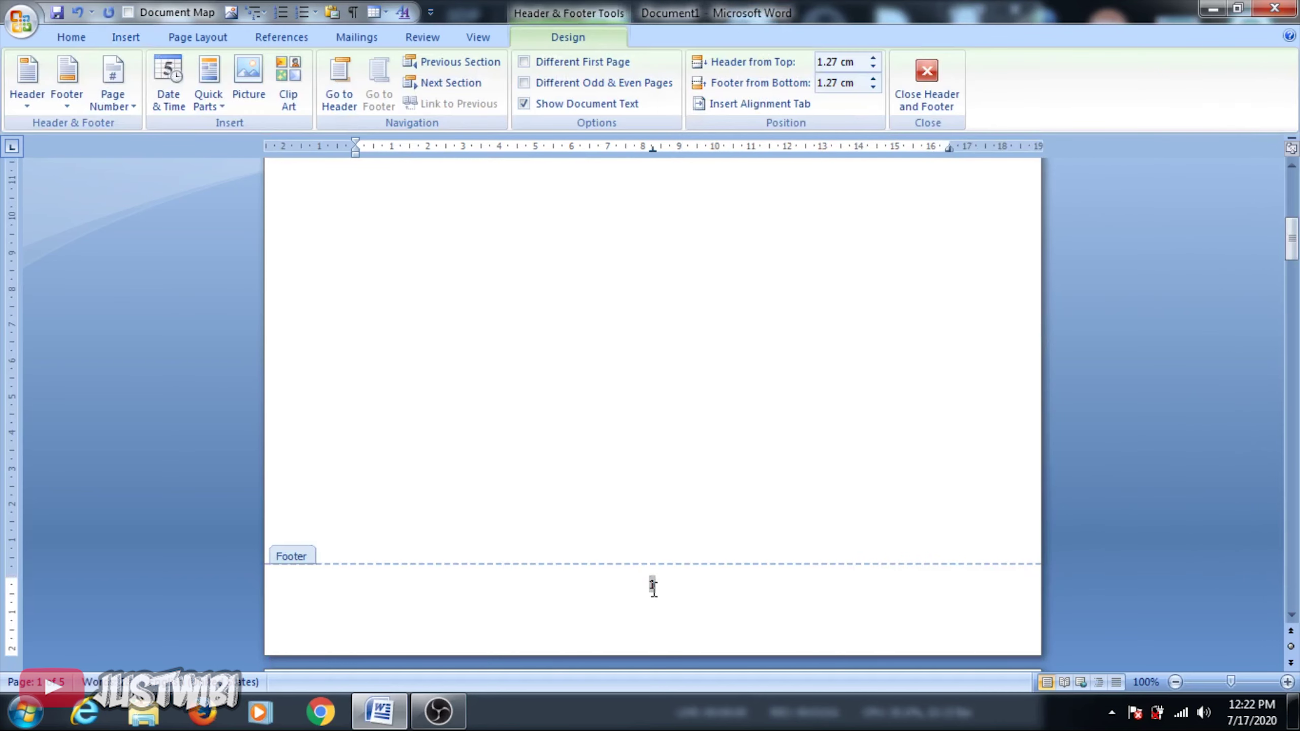
- Close the footer and scroll through the pages to check numbers 1 and 2
click(929, 71)
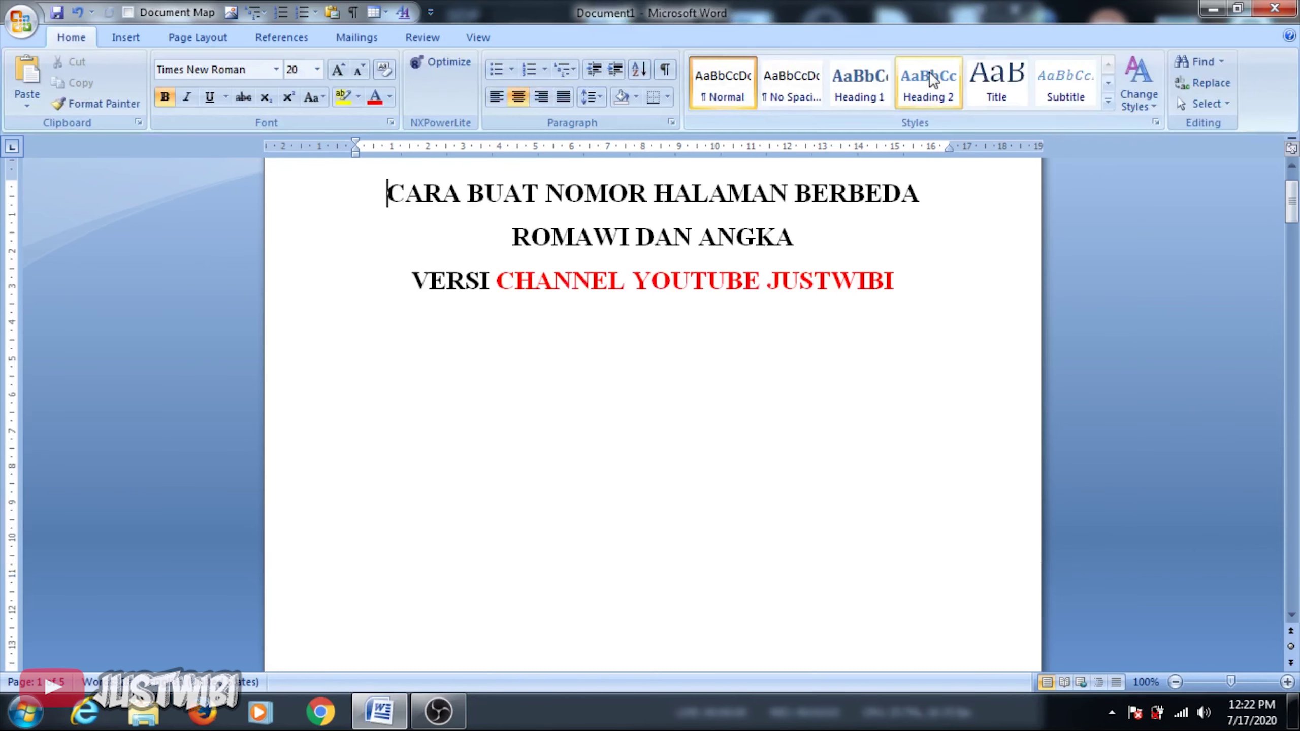
drag(1294, 210, 1294, 266)
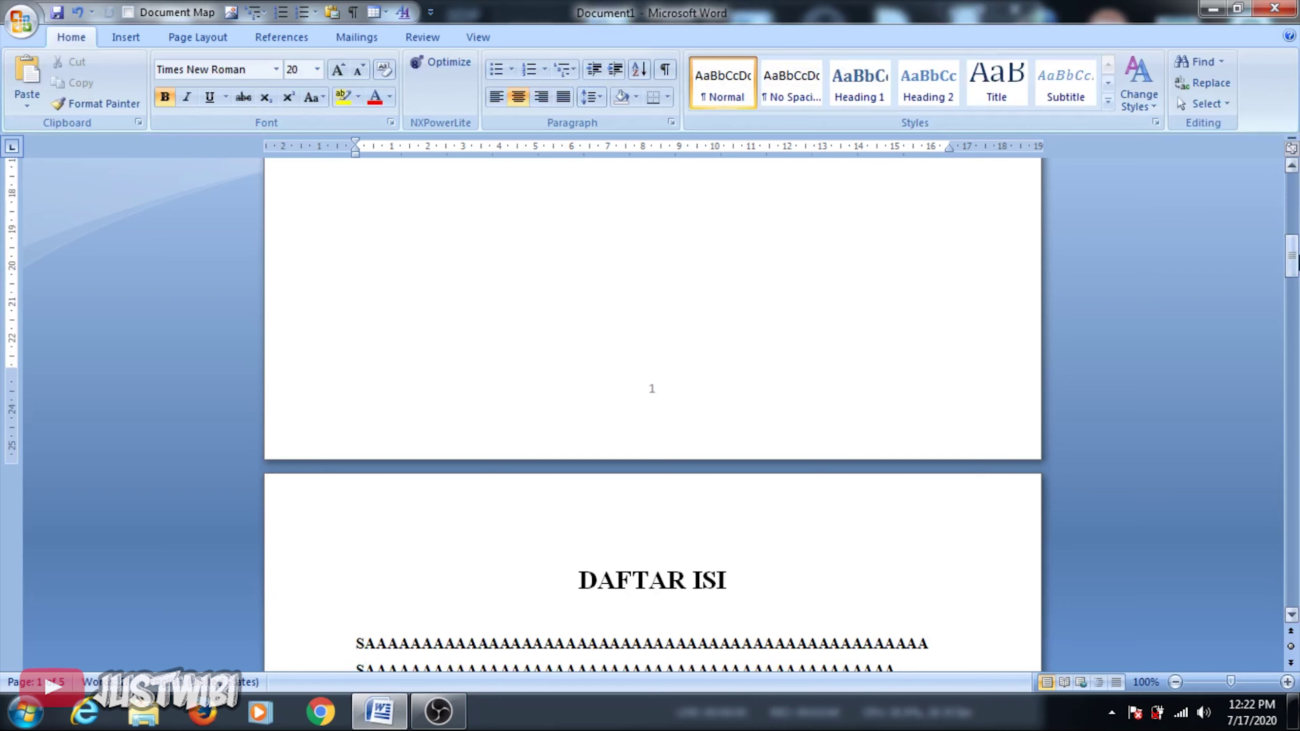
mouse_move(1292, 256)
mouse_down()
mouse_move(1297, 589)
mouse_move(1287, 180)
mouse_up()
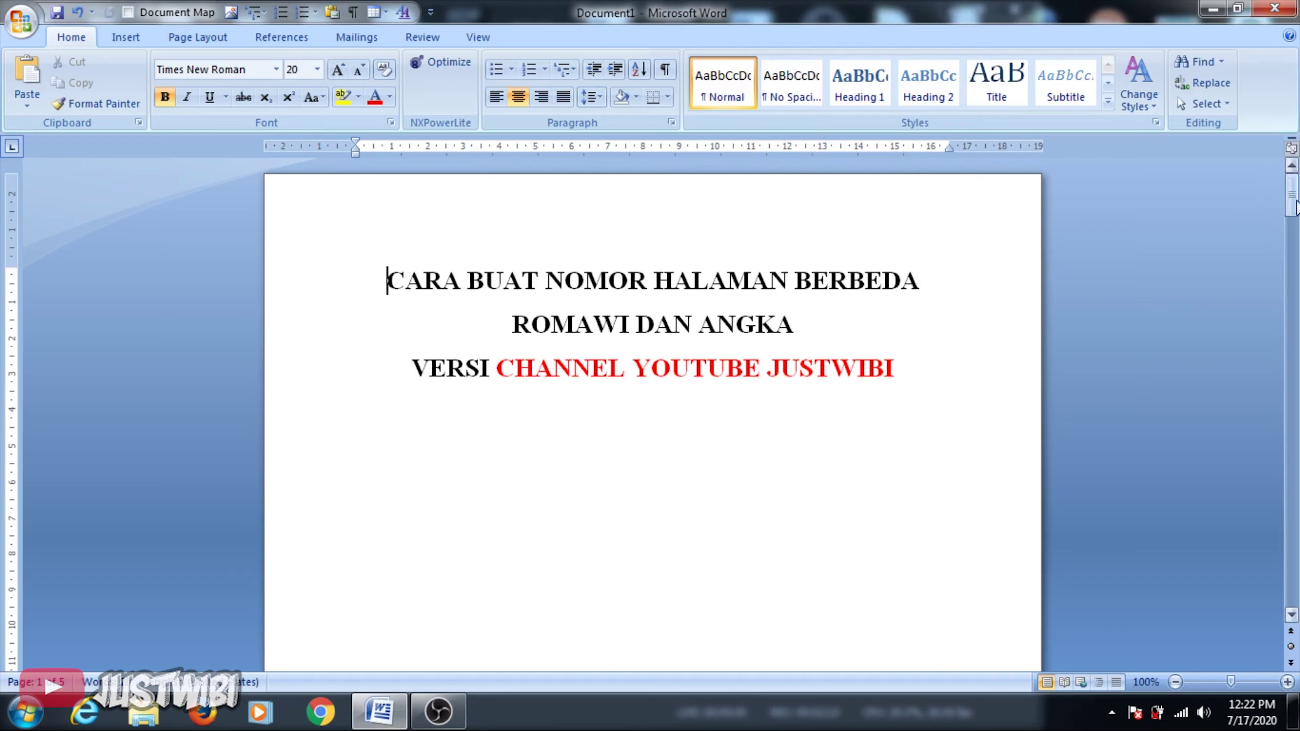
click(1297, 205)
mouse_move(1297, 204)
mouse_down()
mouse_move(1297, 295)
mouse_move(1297, 271)
mouse_up()
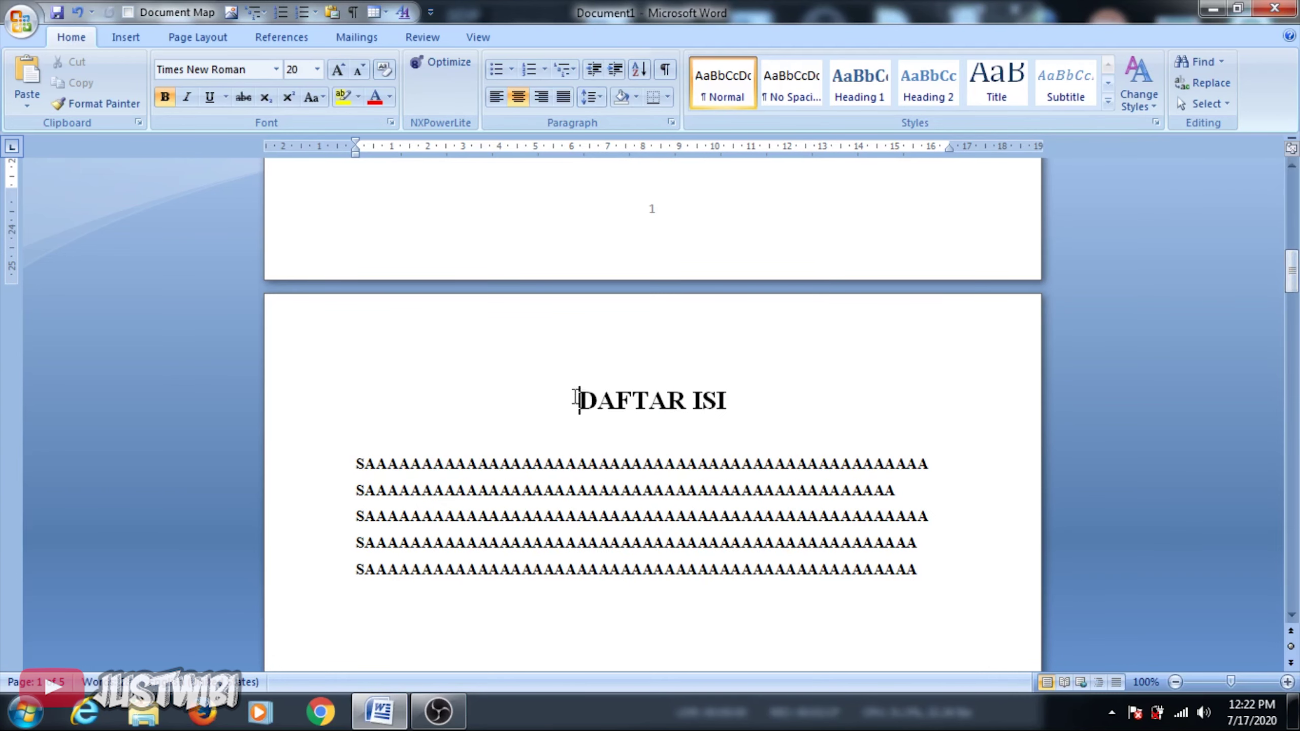
- Place the insertion point just before the DAFTAR ISI heading on page 2
click(577, 402)
drag(1292, 271, 1293, 265)
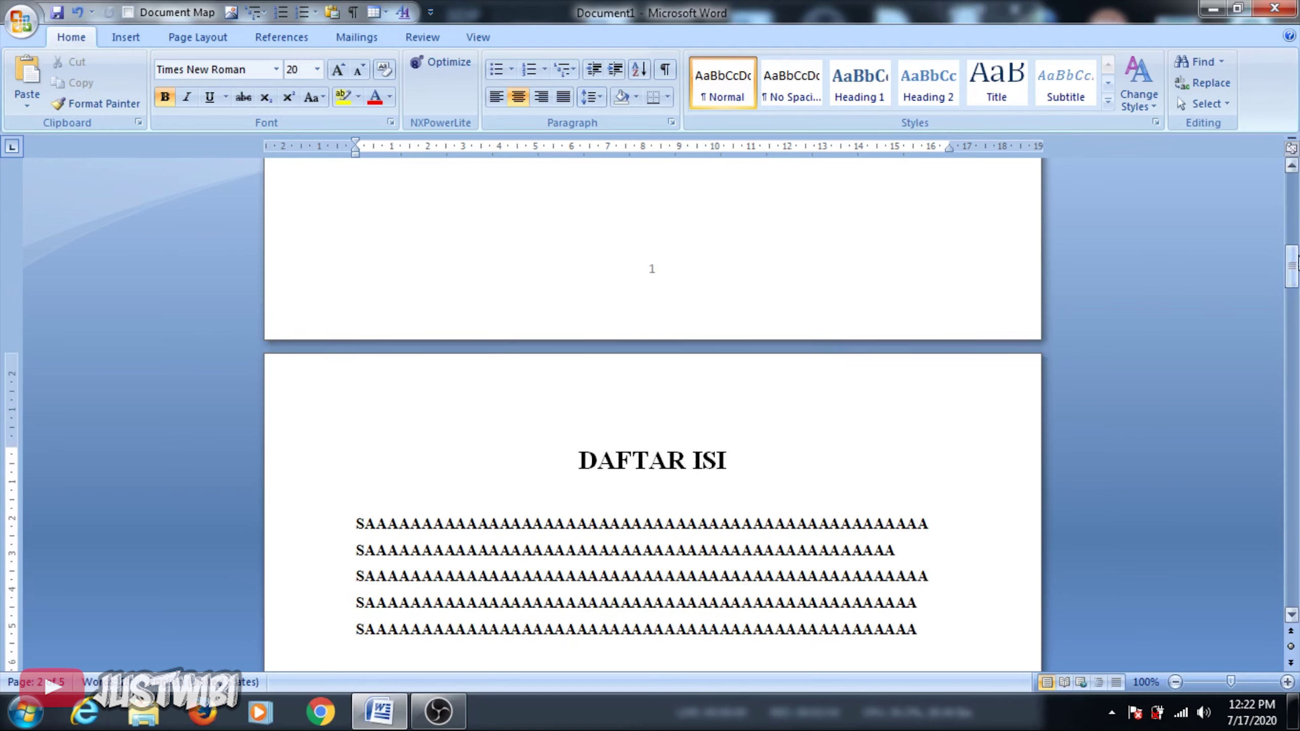
drag(1292, 265, 1297, 321)
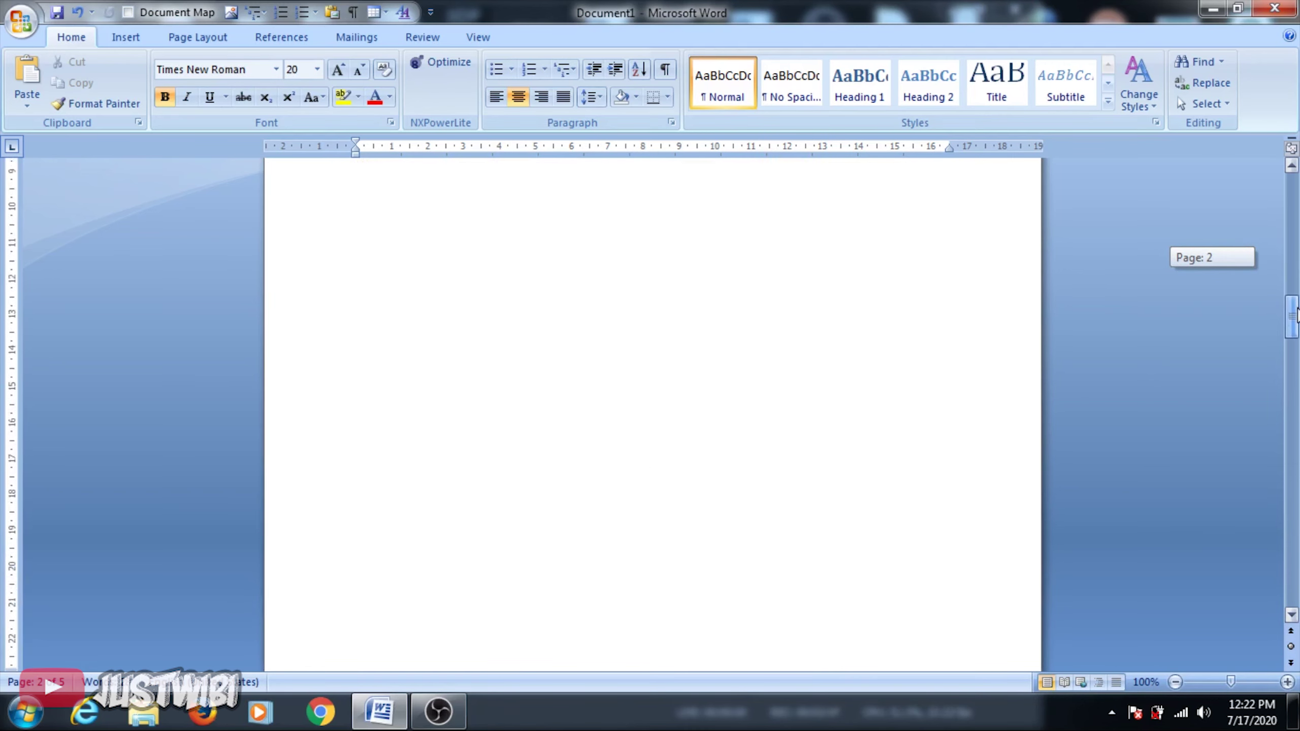
drag(1297, 321, 1292, 277)
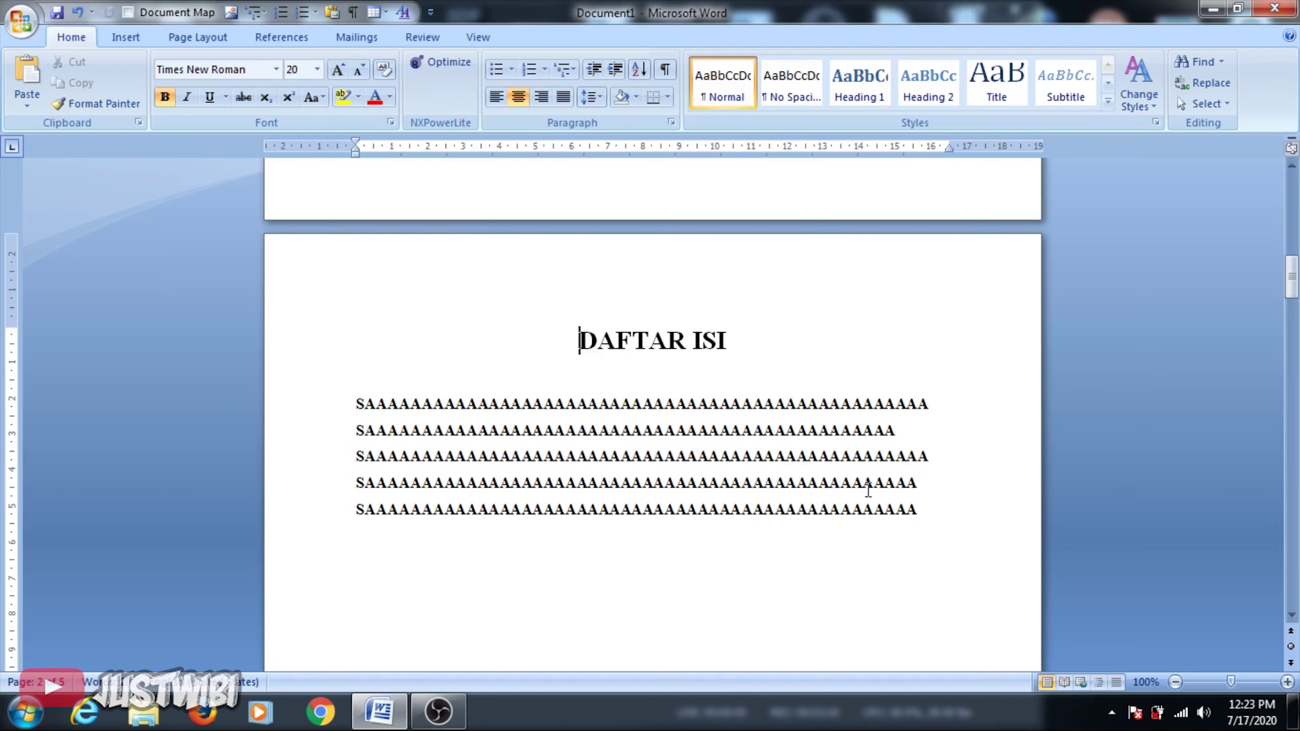
mouse_move(1292, 293)
mouse_down()
mouse_move(1293, 326)
mouse_move(1292, 291)
mouse_up()
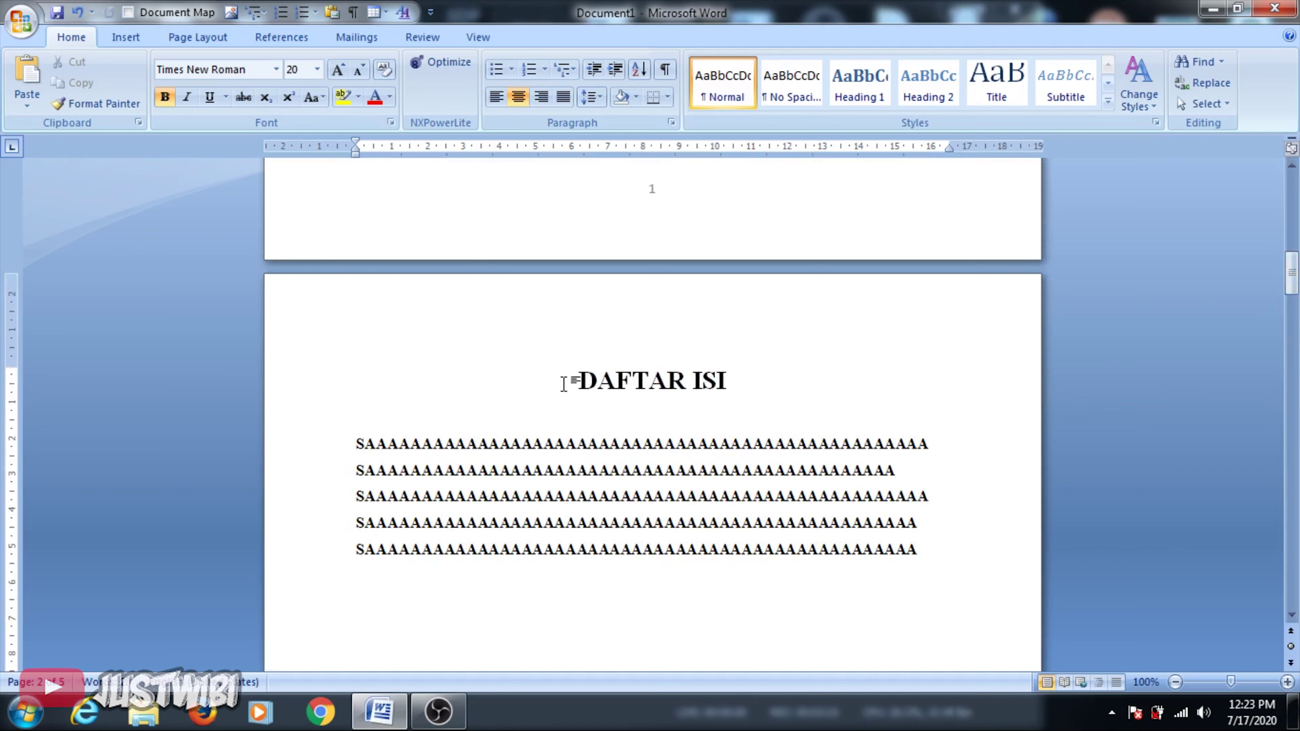
- Insert a Next Page section break before the DAFTAR ISI heading
click(194, 38)
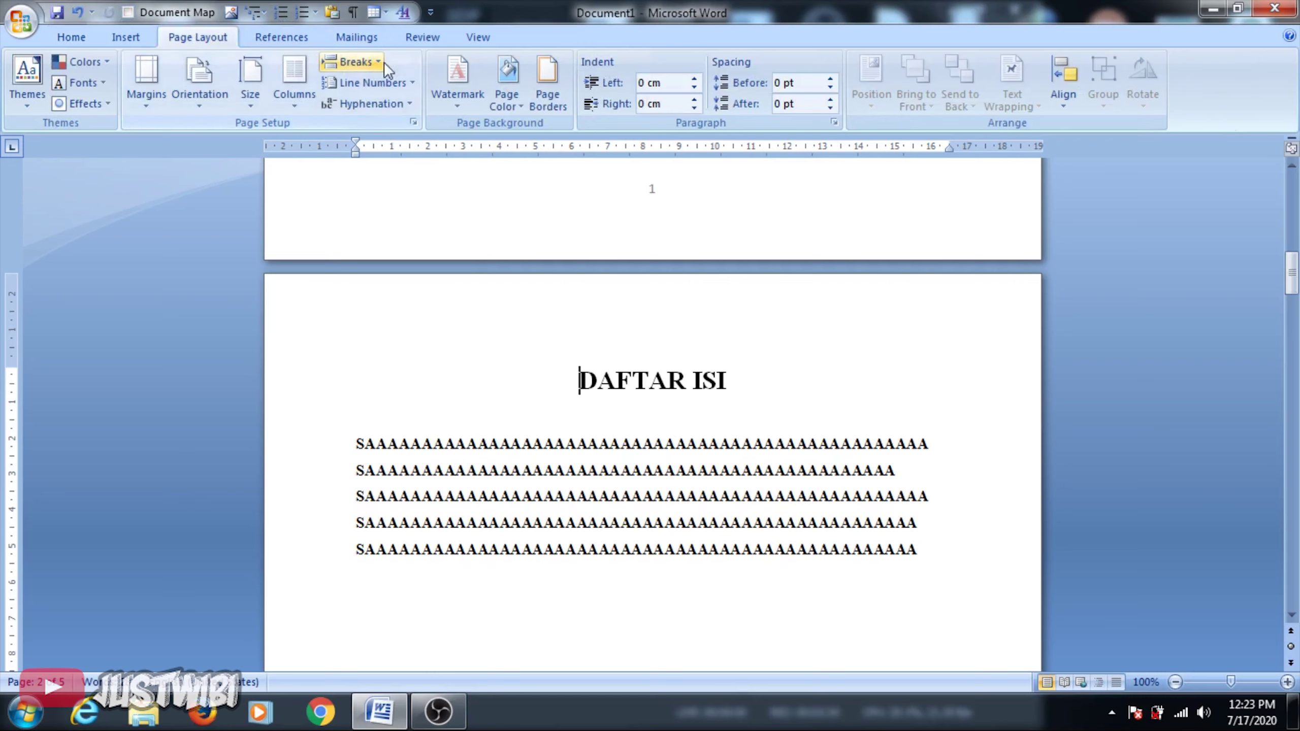
click(372, 65)
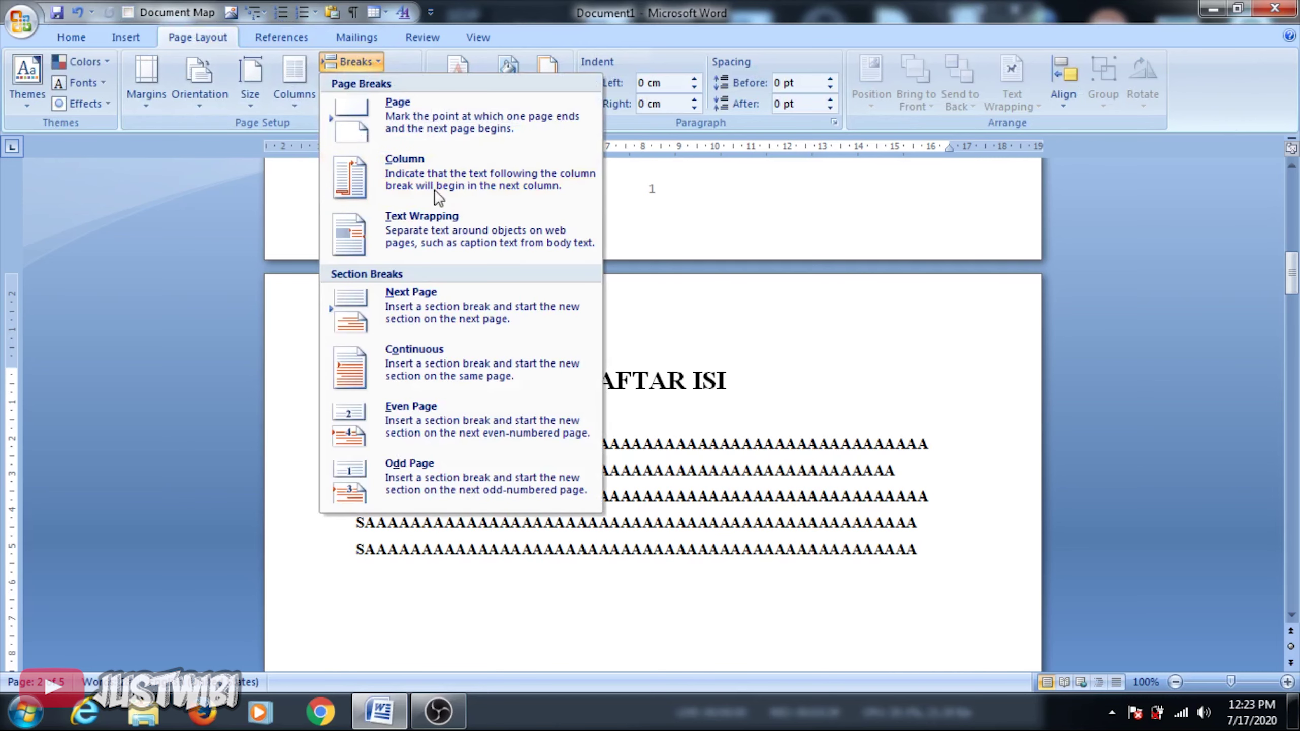
click(429, 302)
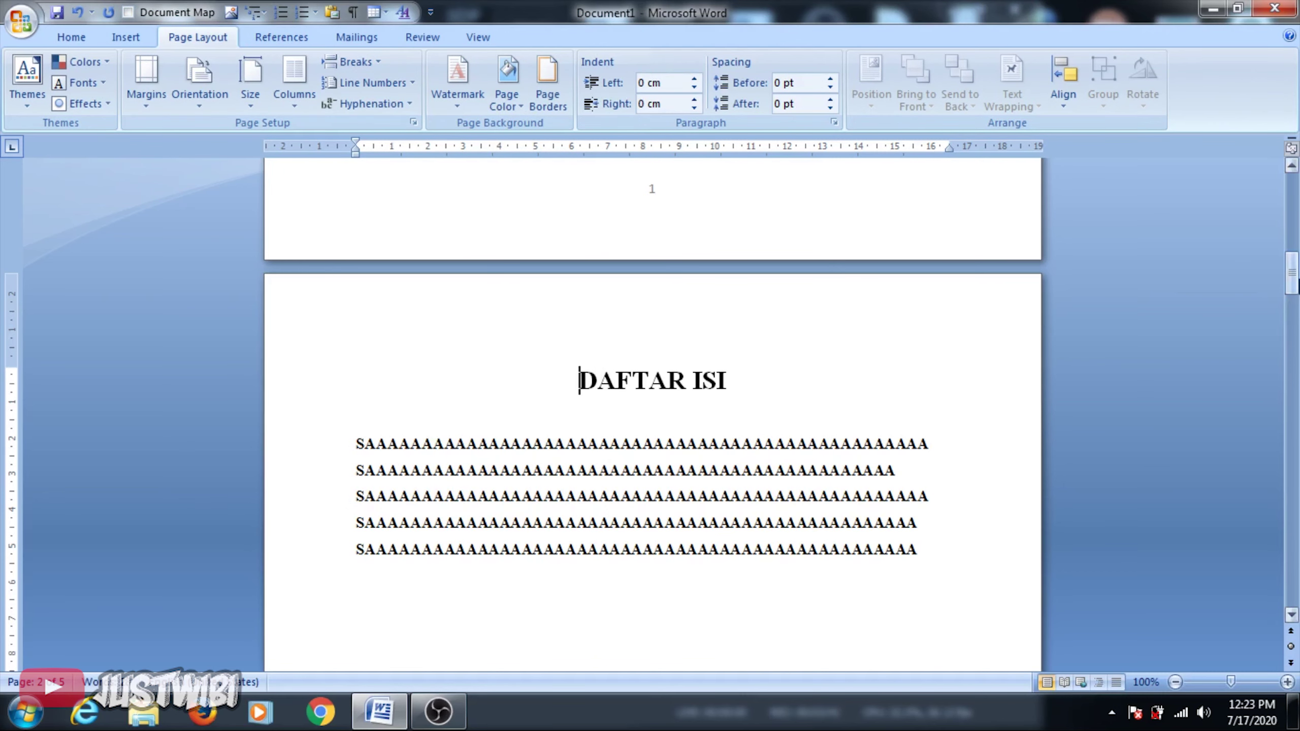
drag(1292, 274, 1291, 277)
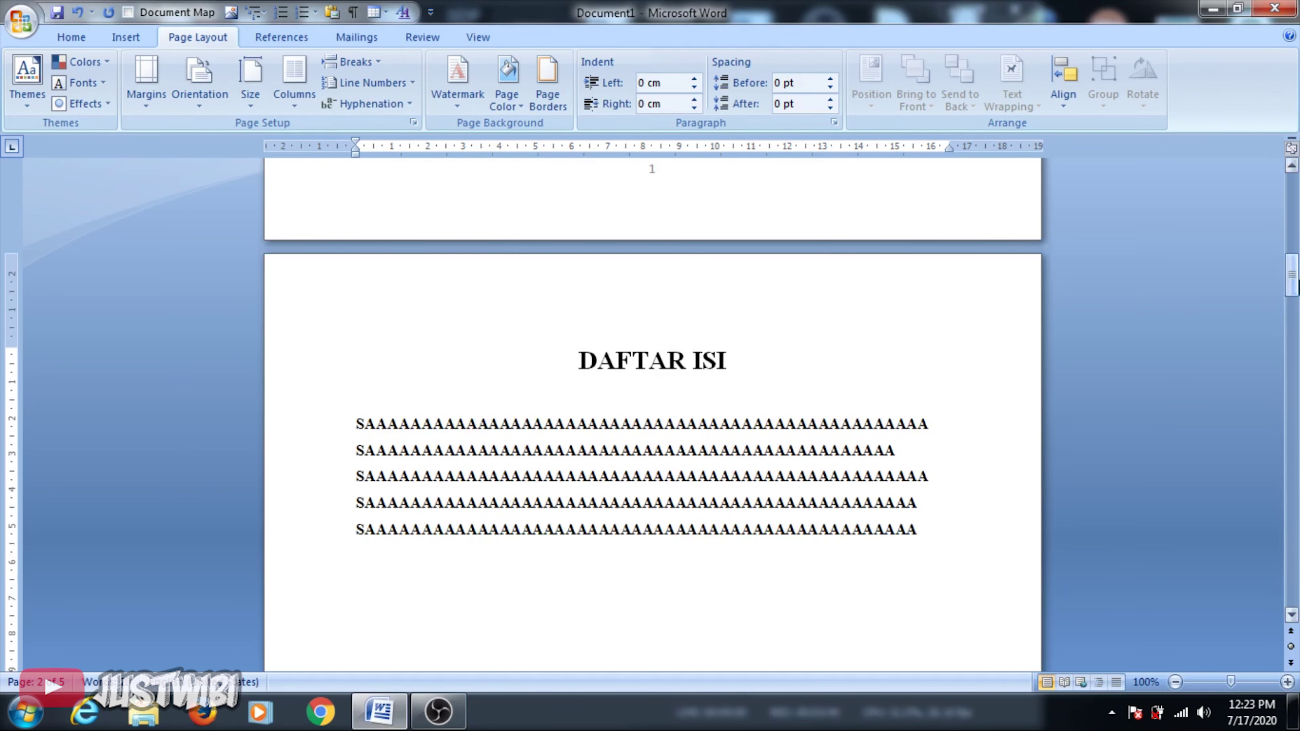
drag(1292, 276, 1292, 336)
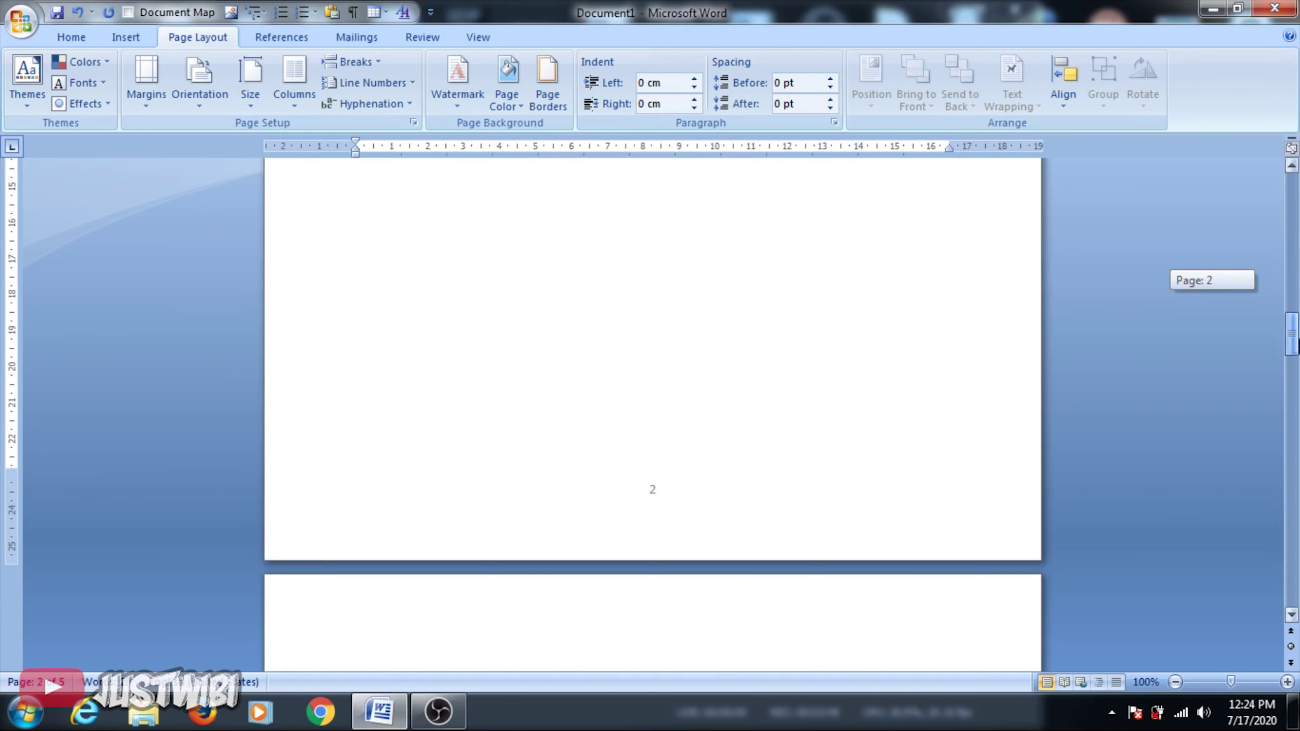
- Zoom out to 40% and scroll to view all five pages numbered 1 to 5
click(1175, 682)
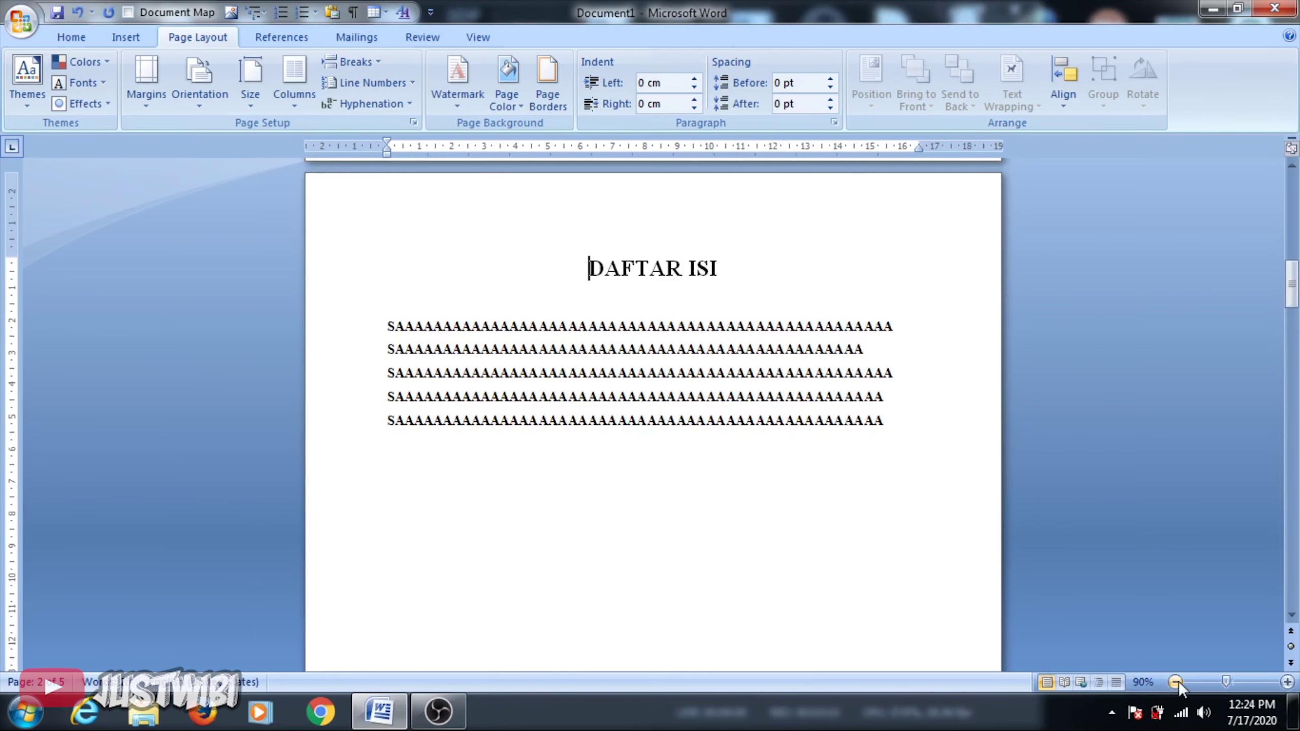
click(1292, 614)
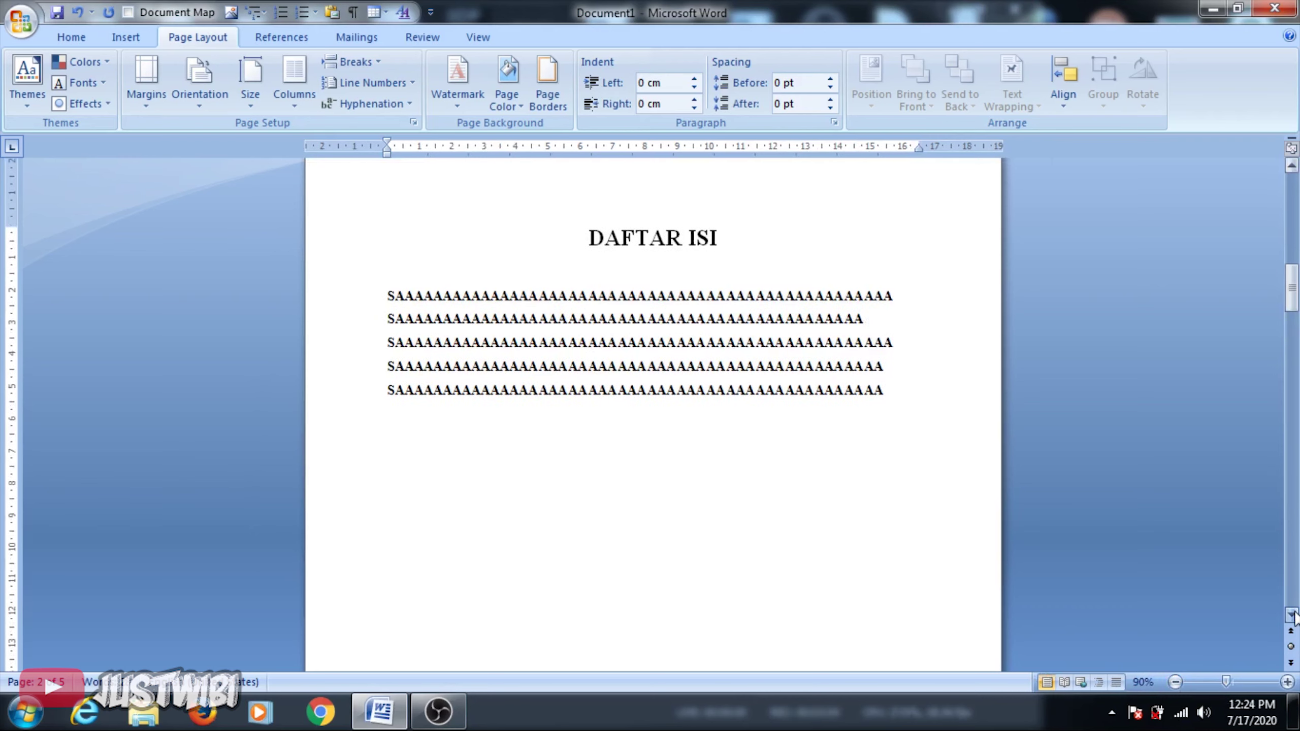
click(1175, 682)
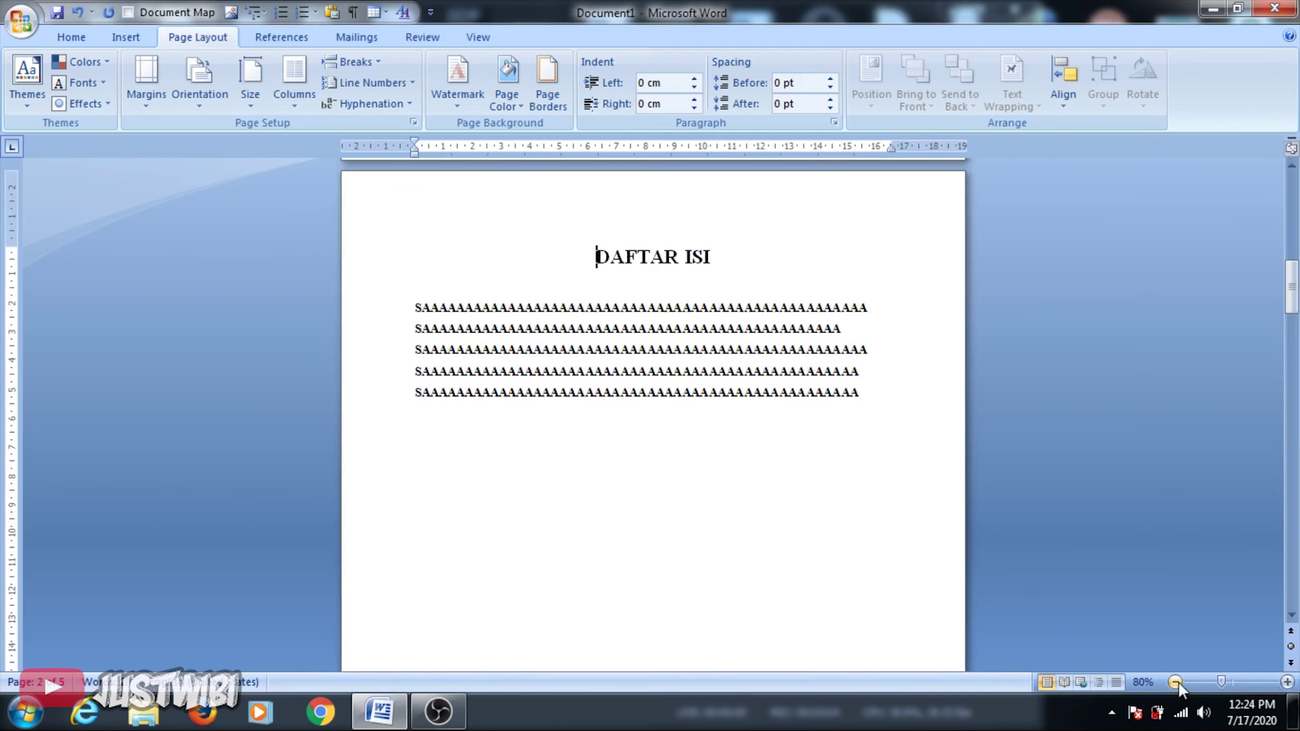
click(1176, 682)
click(1176, 682)
click(1176, 682)
click(1176, 682)
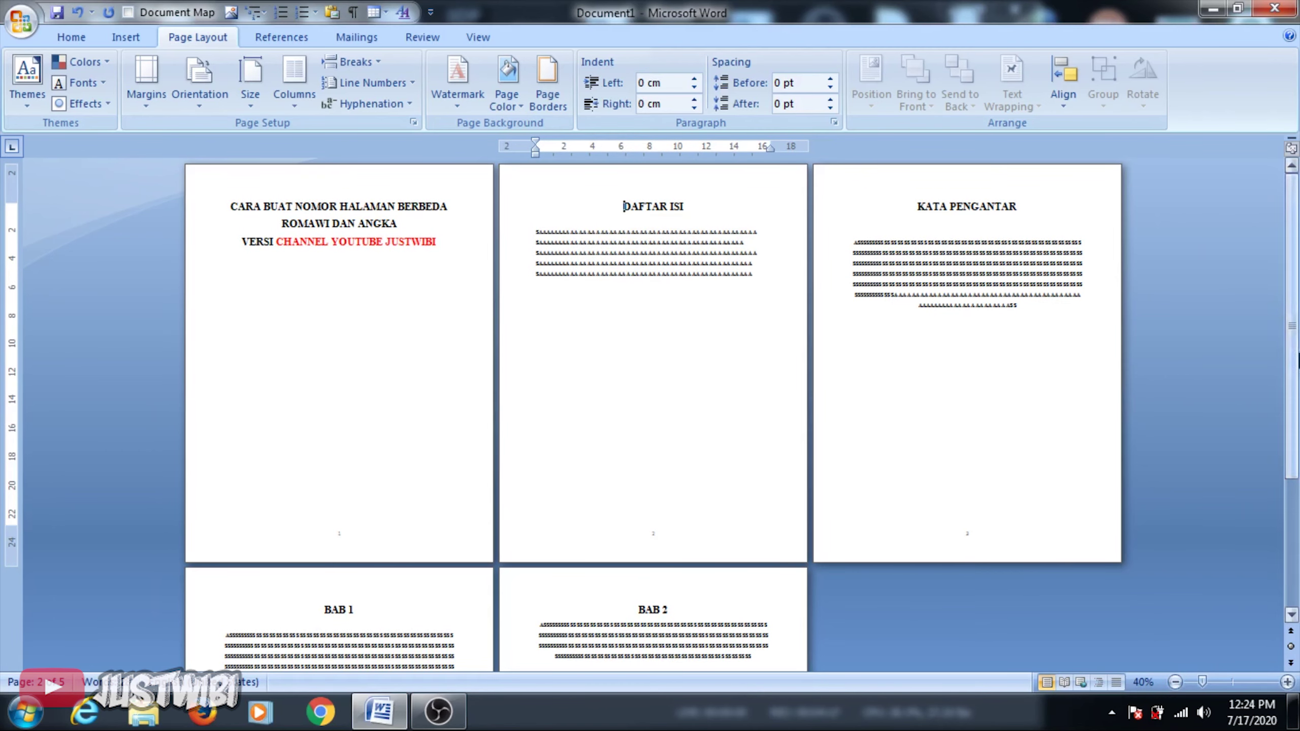
drag(1292, 353, 1291, 310)
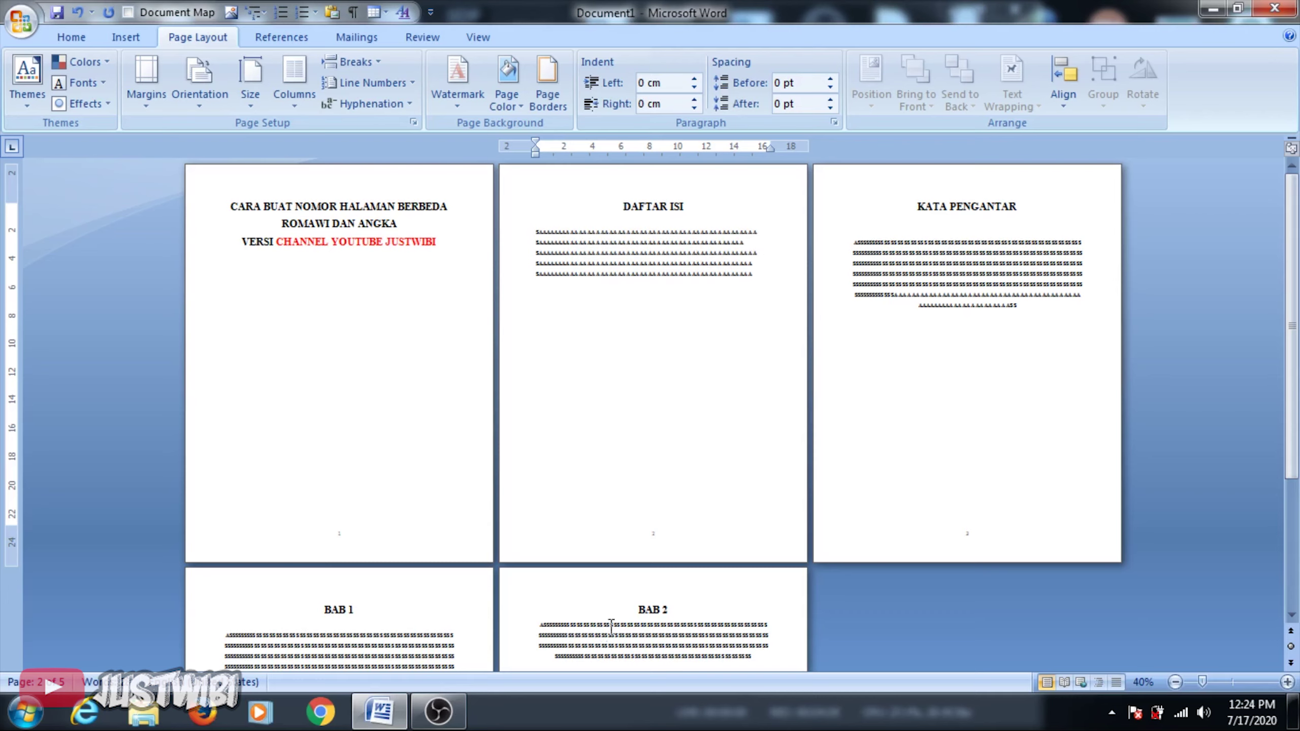
drag(1292, 374, 1291, 567)
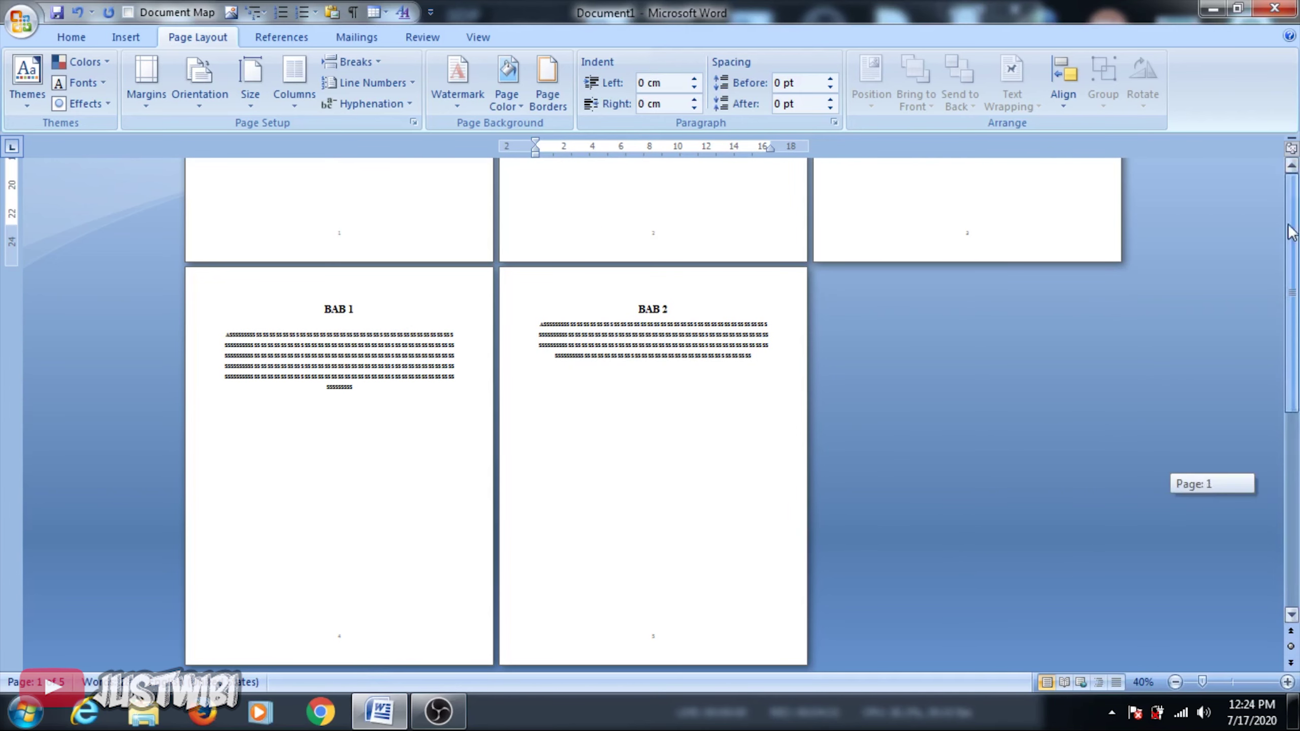
drag(1292, 486, 1292, 292)
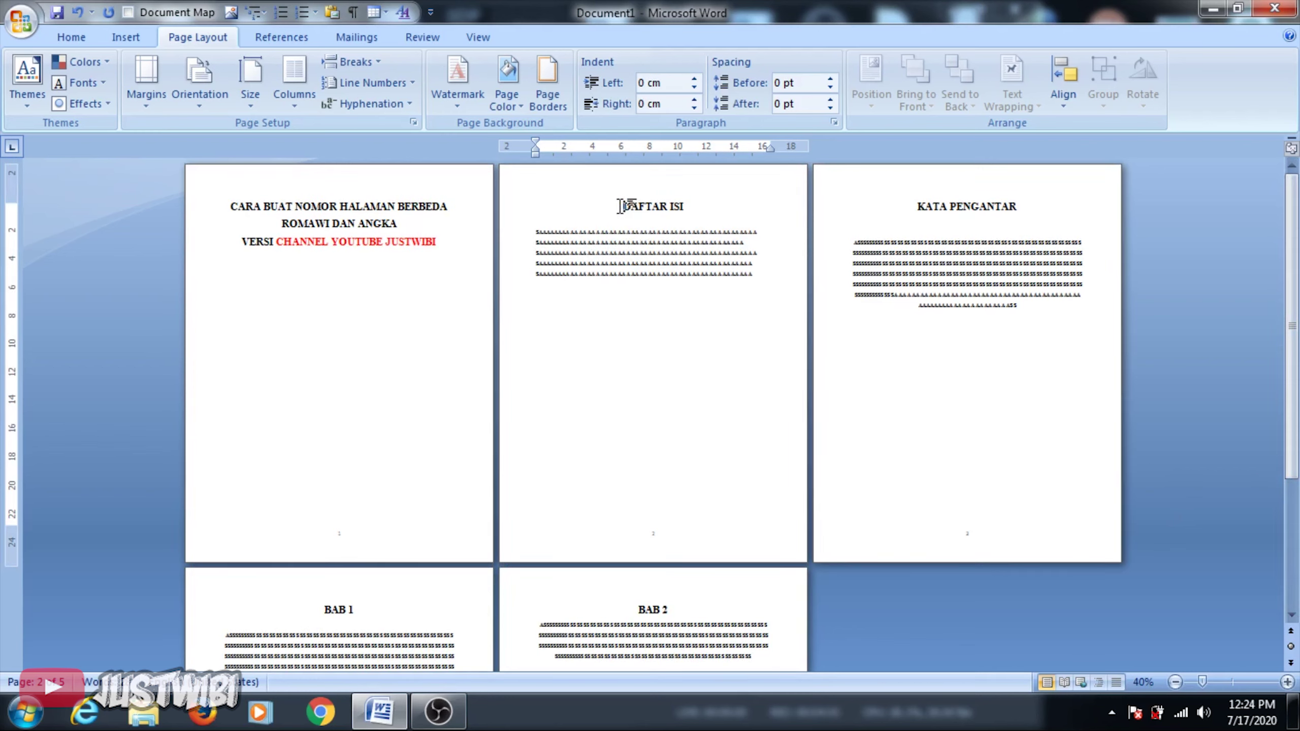
- Zoom back to 90% and scroll to the DAFTAR ISI page footer showing 2
click(376, 62)
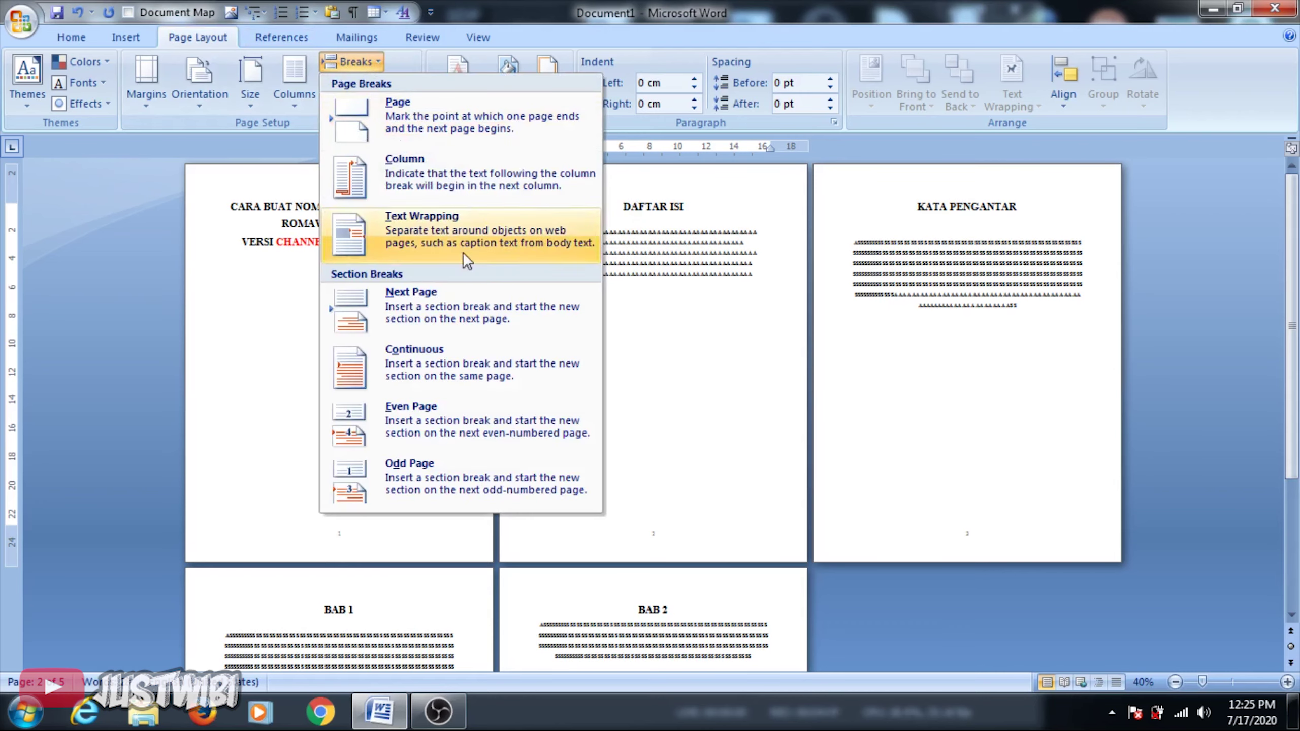
click(669, 405)
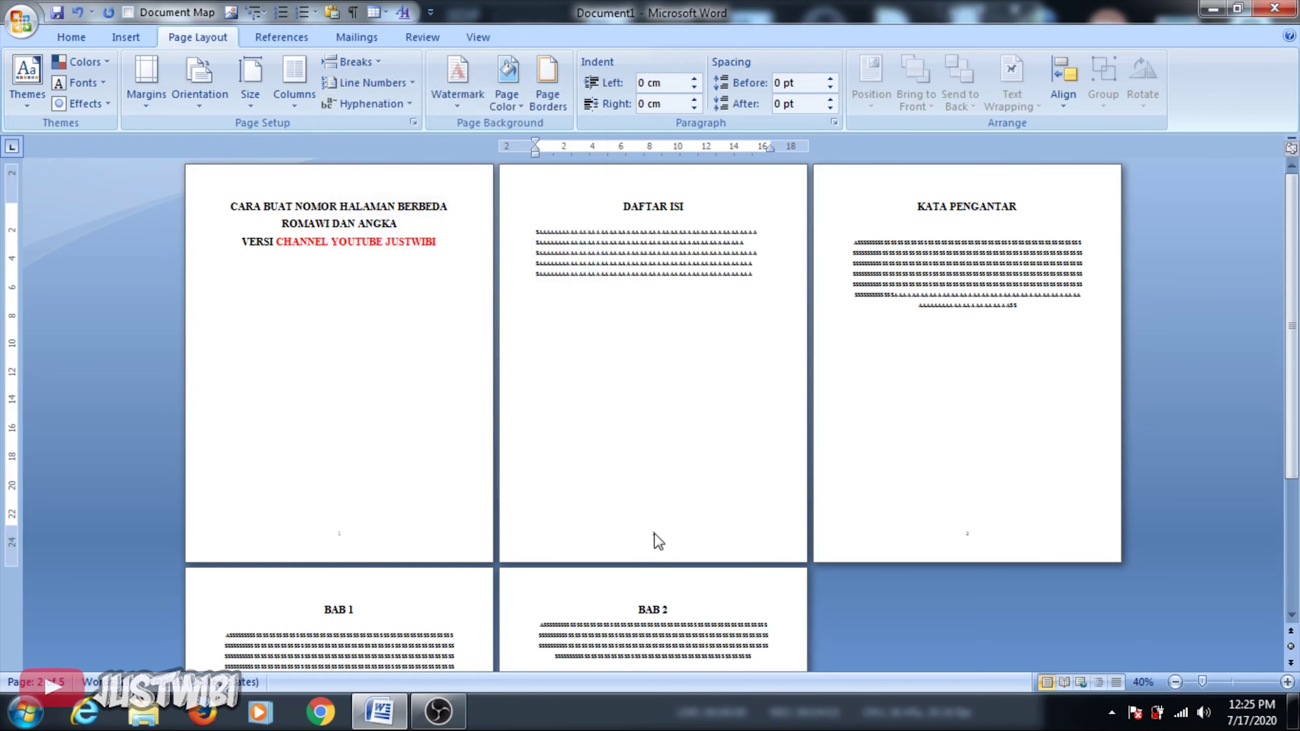
drag(659, 542, 667, 516)
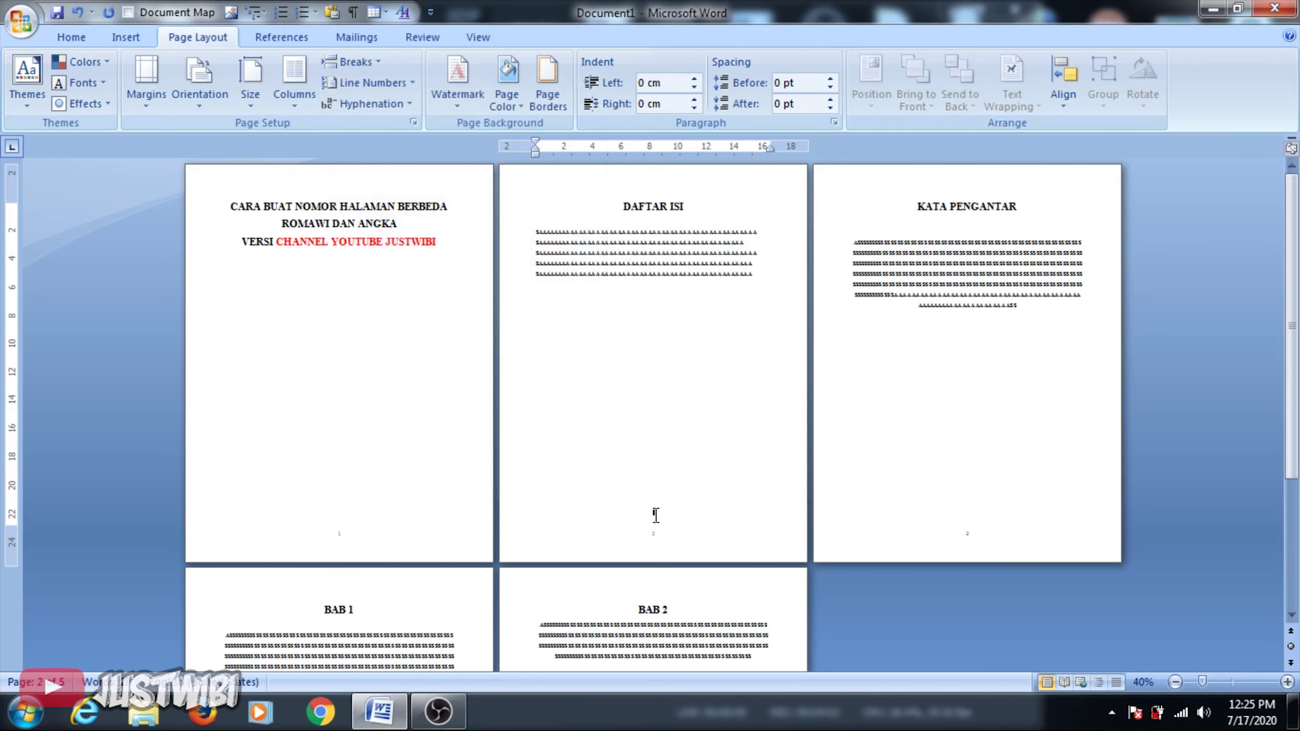
click(1287, 683)
click(1288, 682)
click(1287, 683)
click(1287, 682)
click(1287, 682)
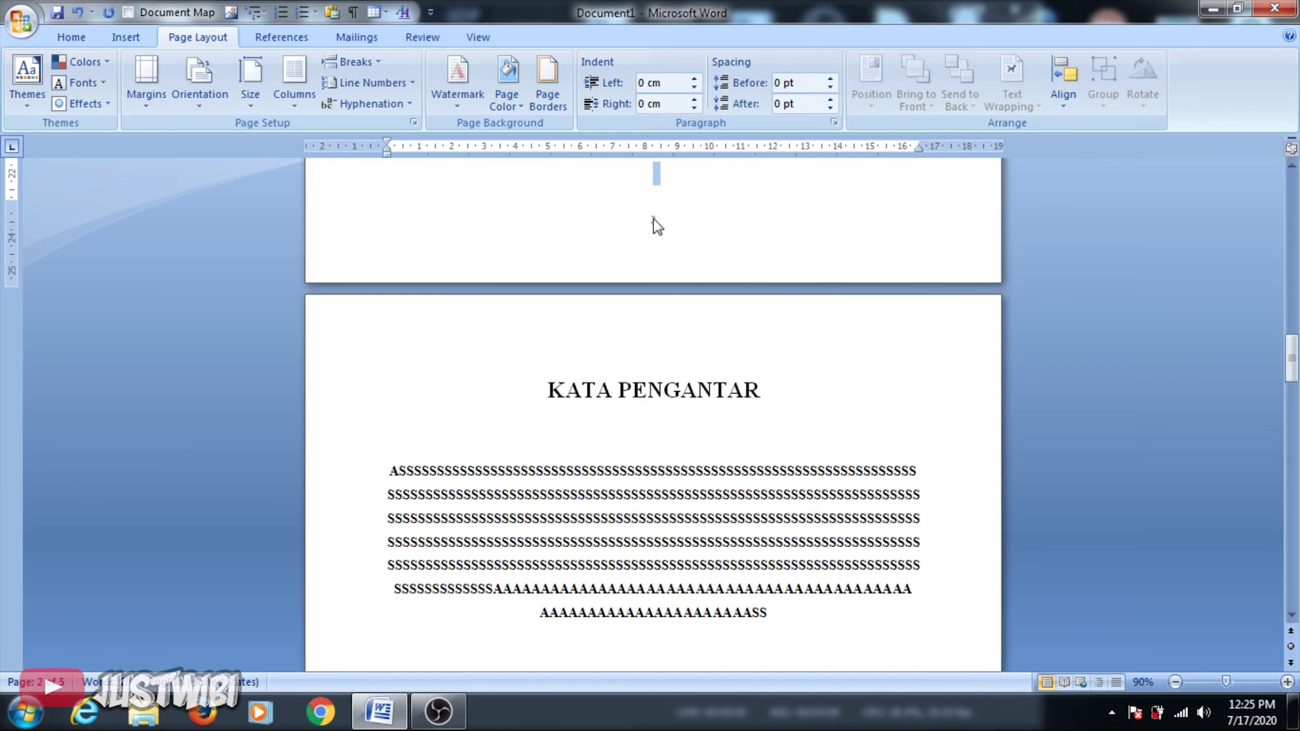
mouse_move(1295, 352)
mouse_down()
mouse_move(1295, 280)
mouse_move(1295, 321)
mouse_up()
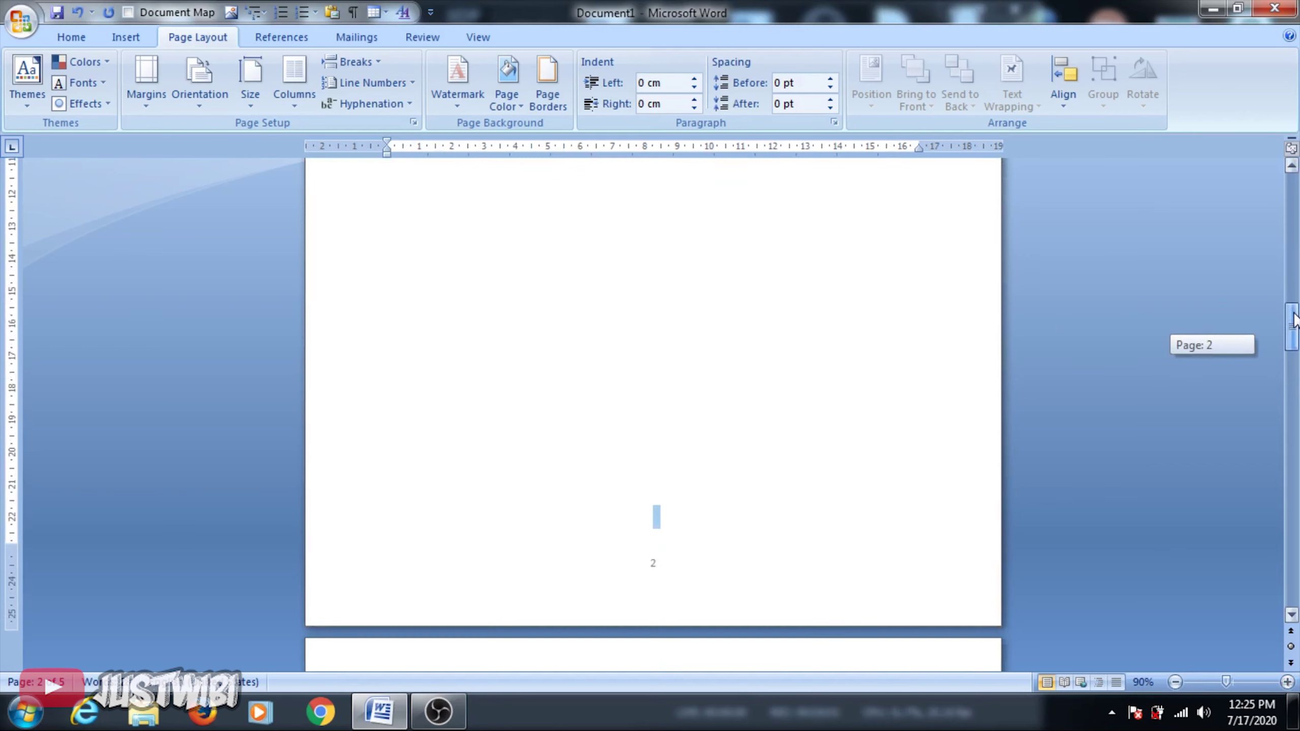
- Format the section 2 footer numbers as 'i, ii, iii, ...' starting at i
double_click(653, 566)
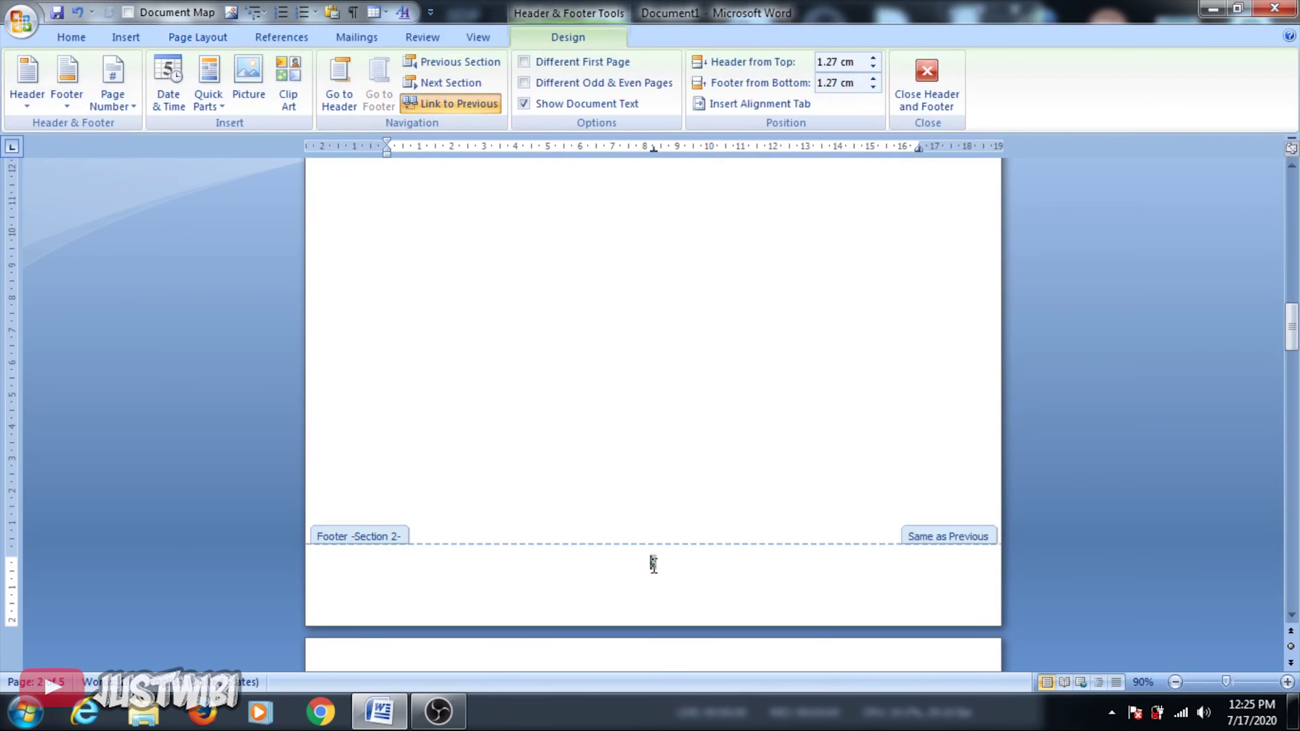
click(128, 41)
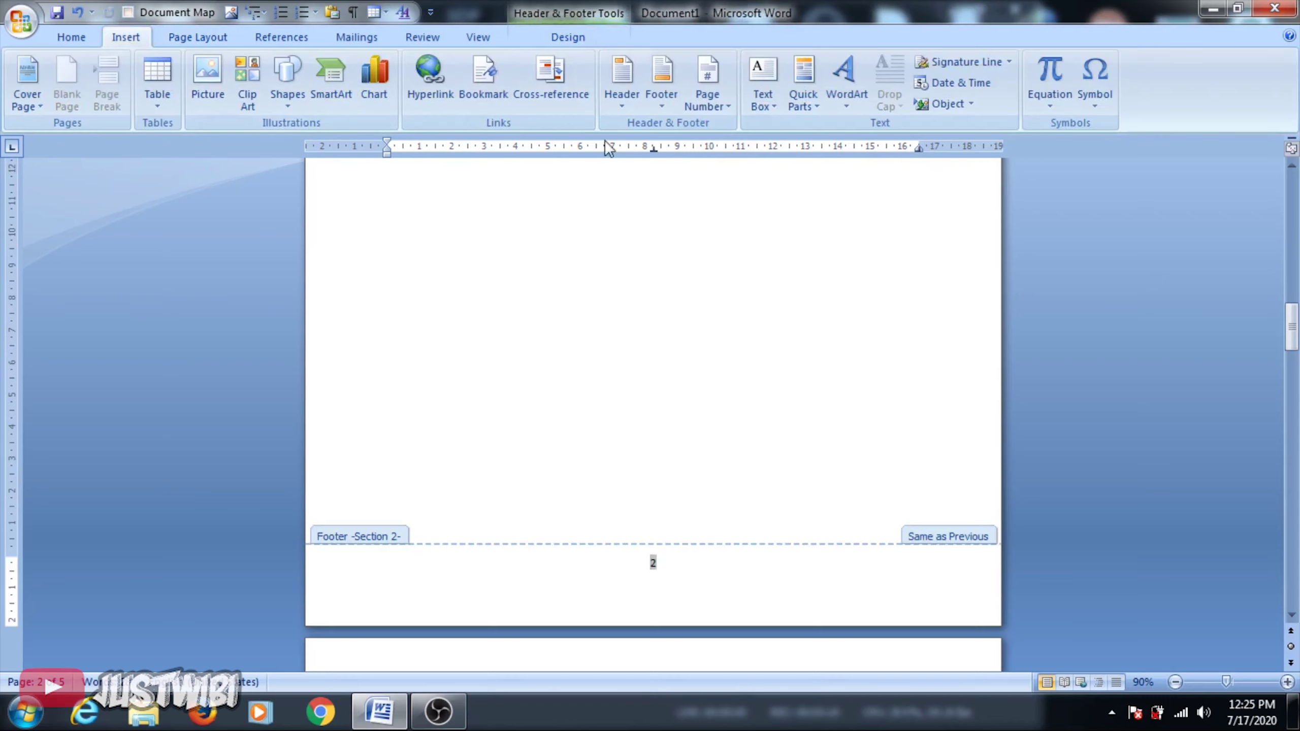
click(723, 110)
mouse_move(772, 212)
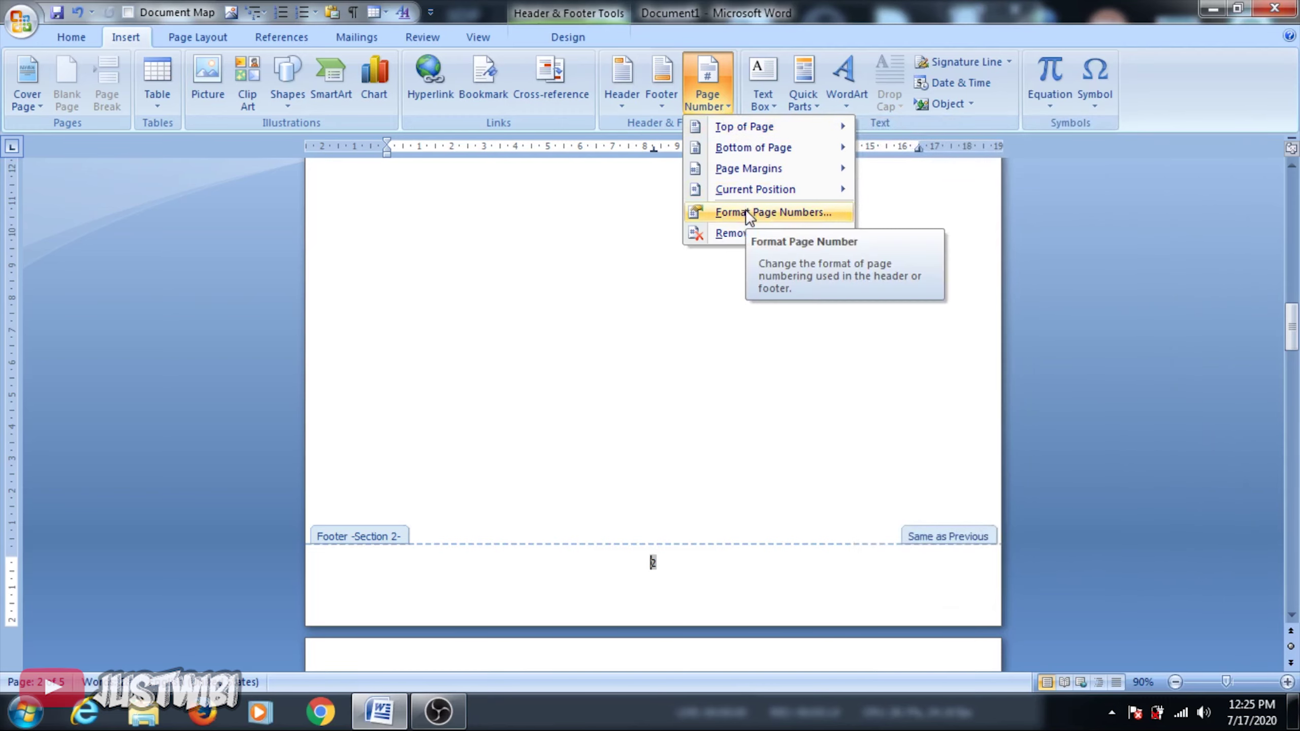
click(746, 210)
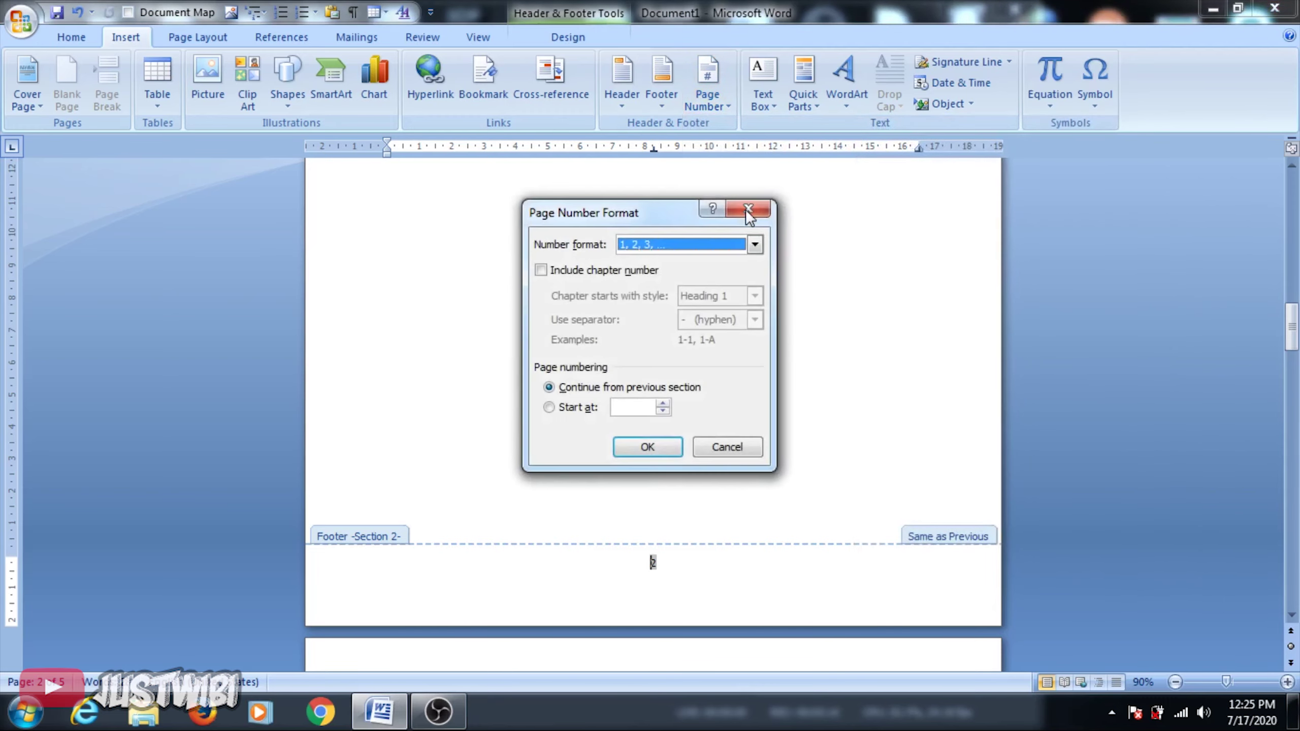
click(755, 245)
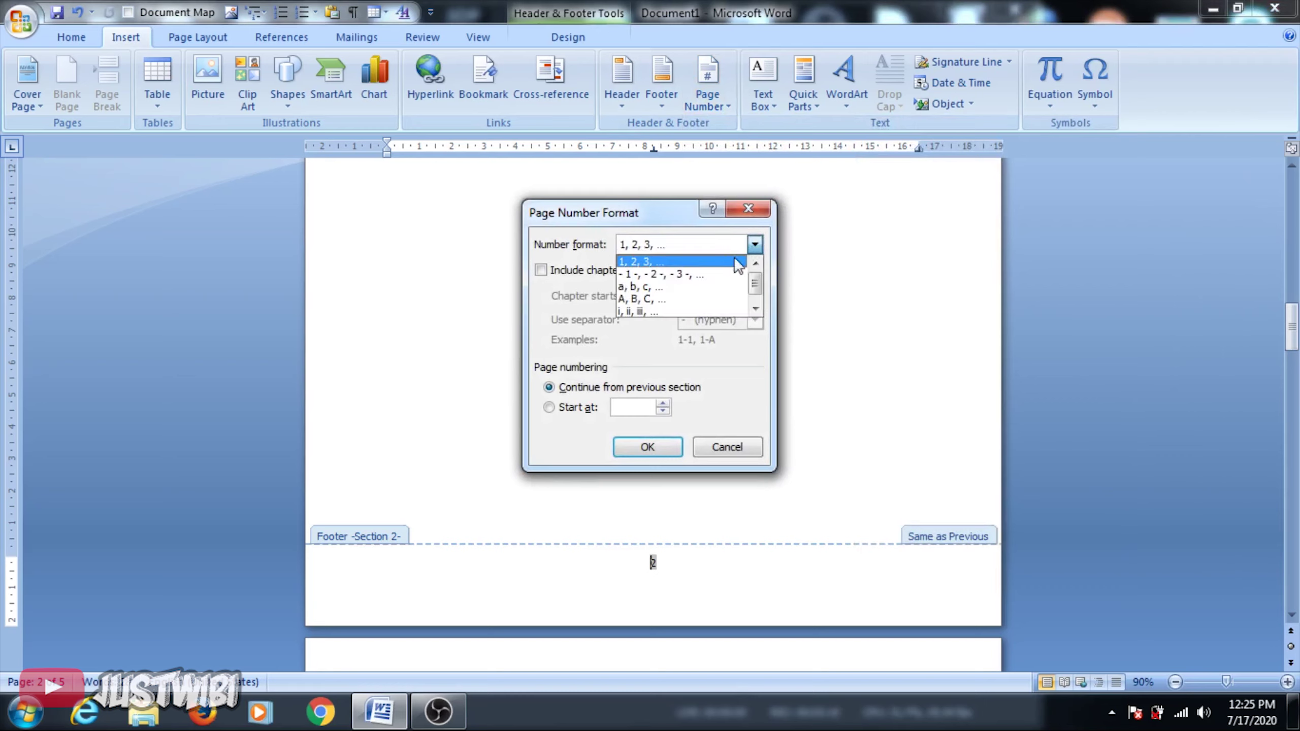
click(700, 305)
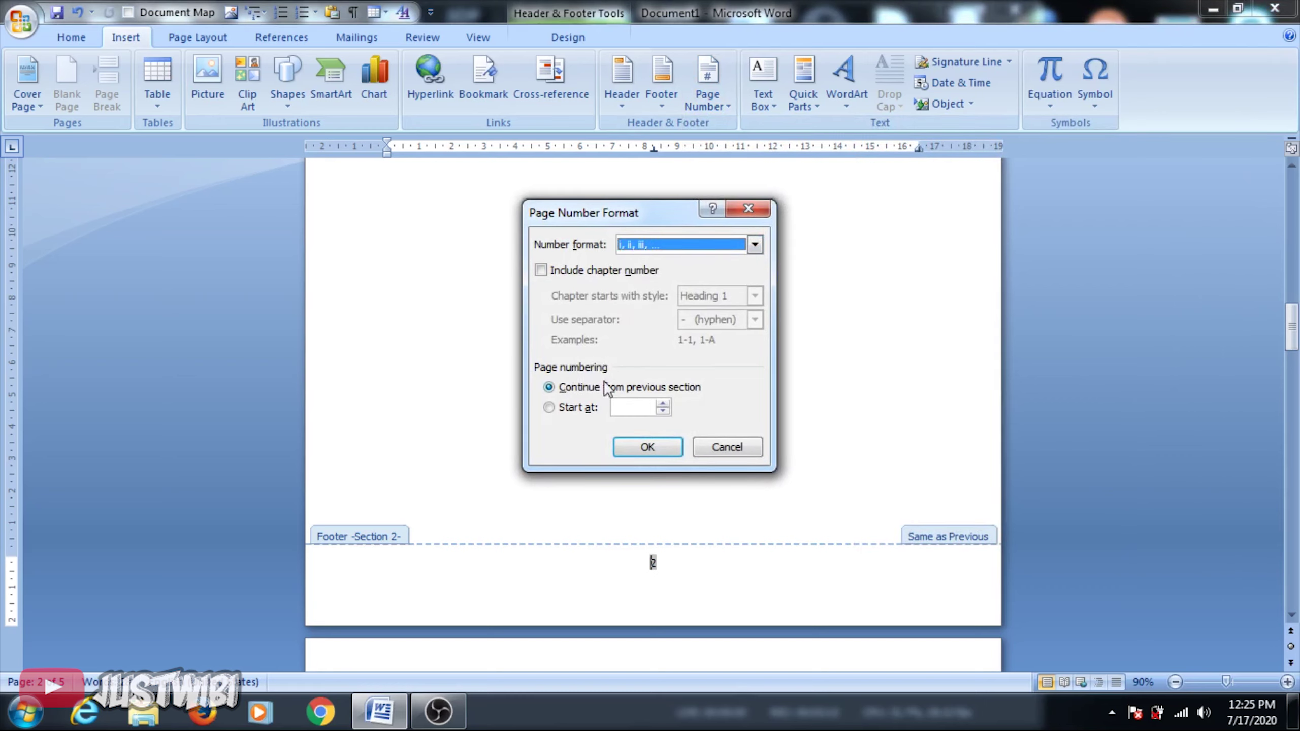
click(548, 408)
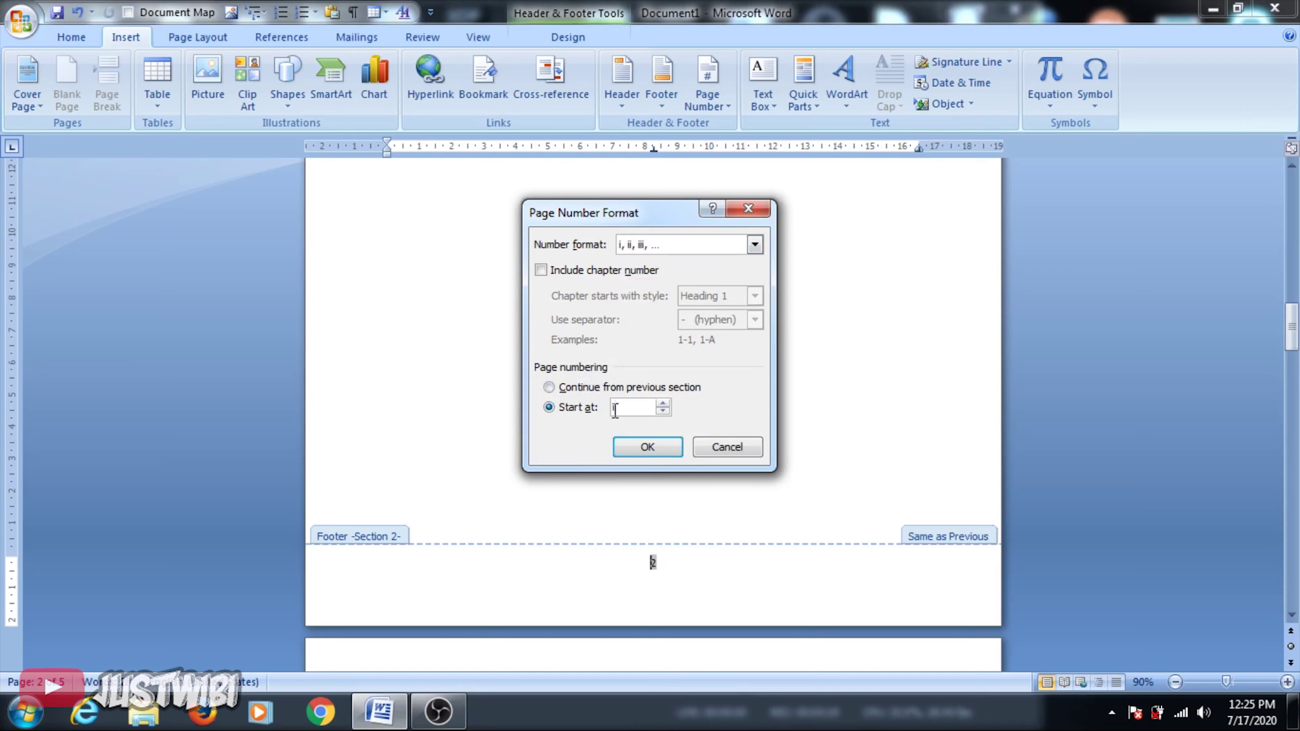
click(652, 449)
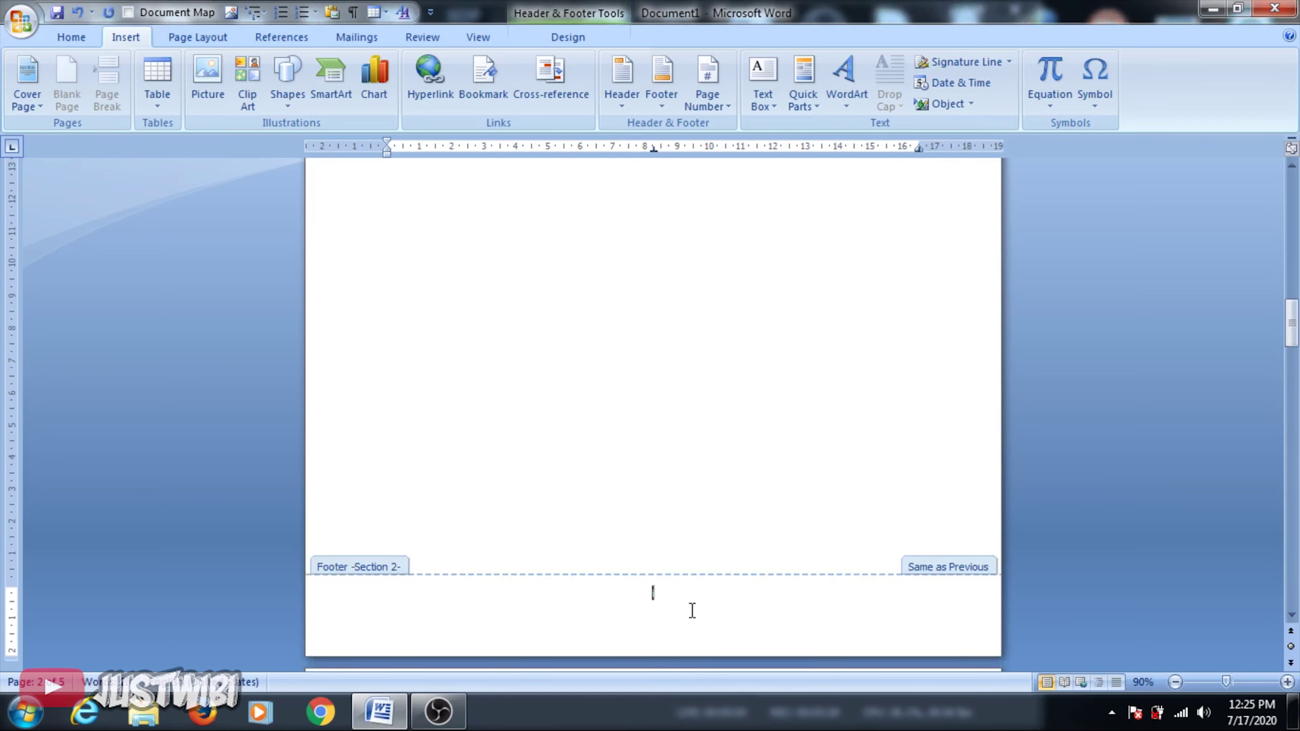
click(1287, 682)
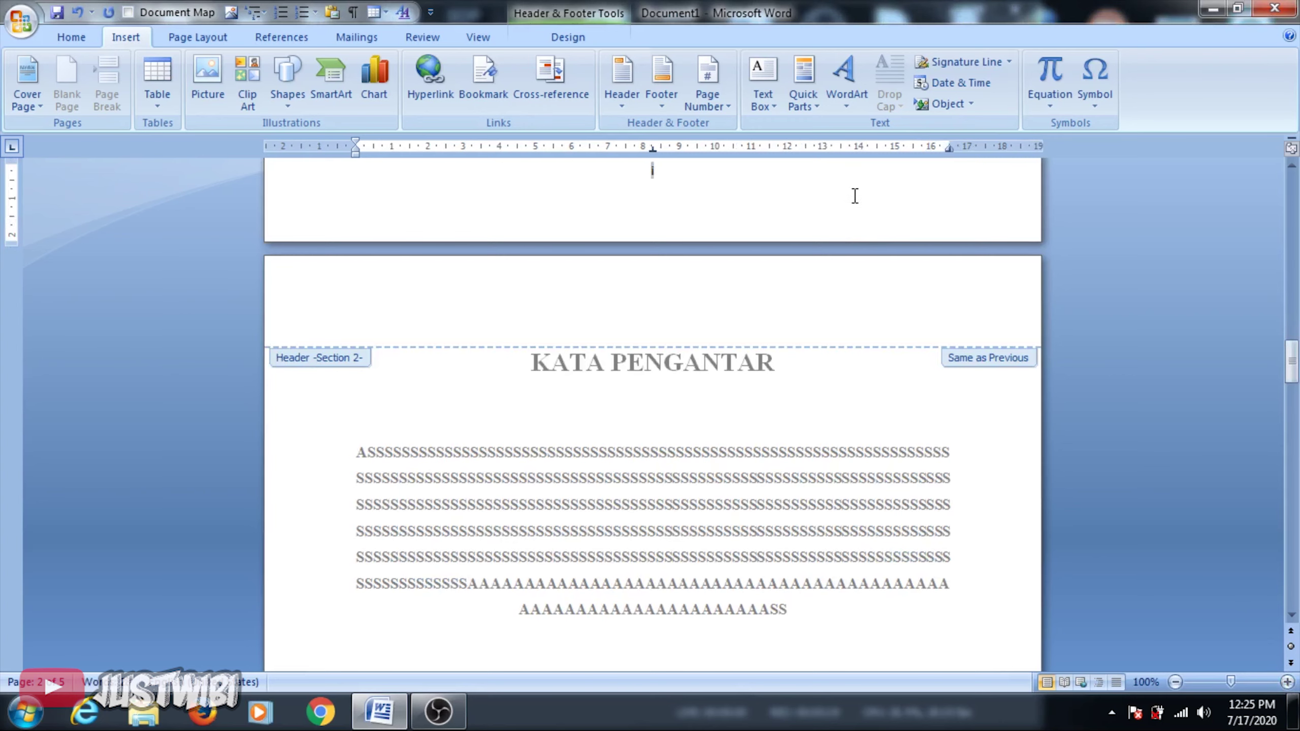
- Exit footer editing and zoom in to check the front-matter page number
double_click(715, 446)
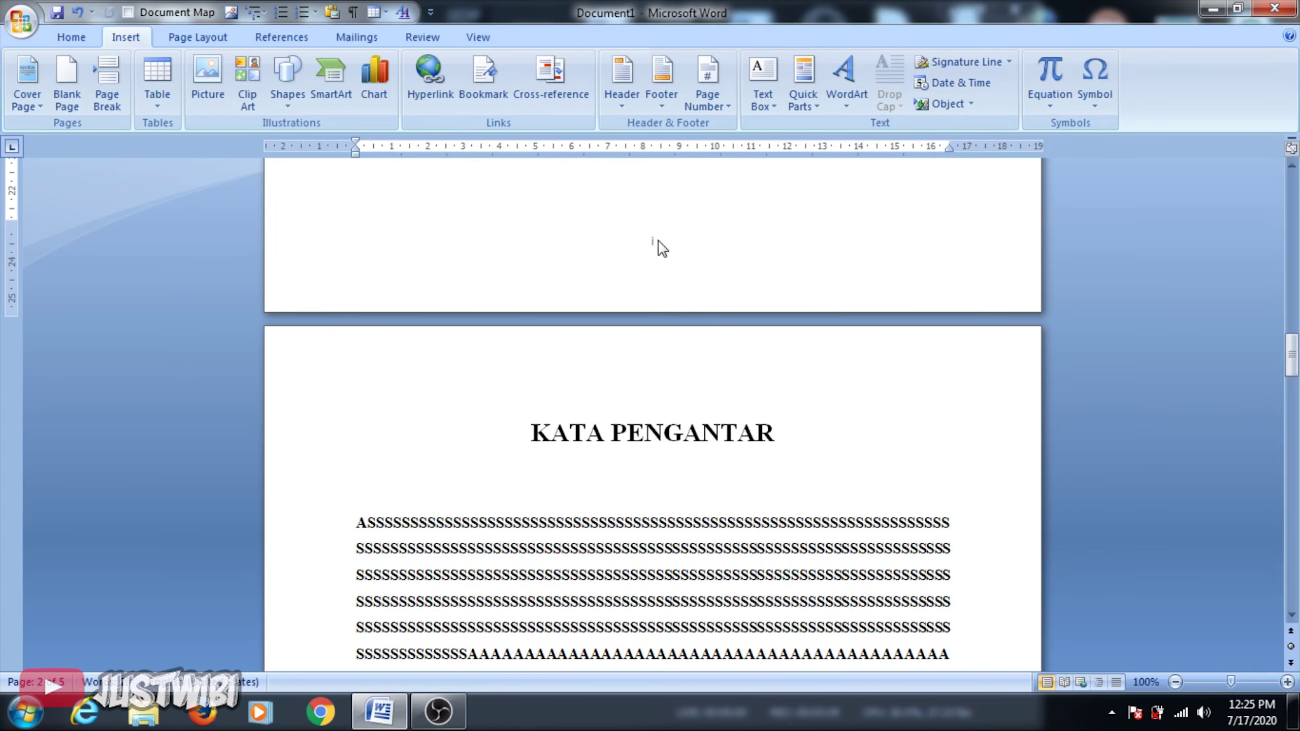
click(653, 246)
click(1287, 682)
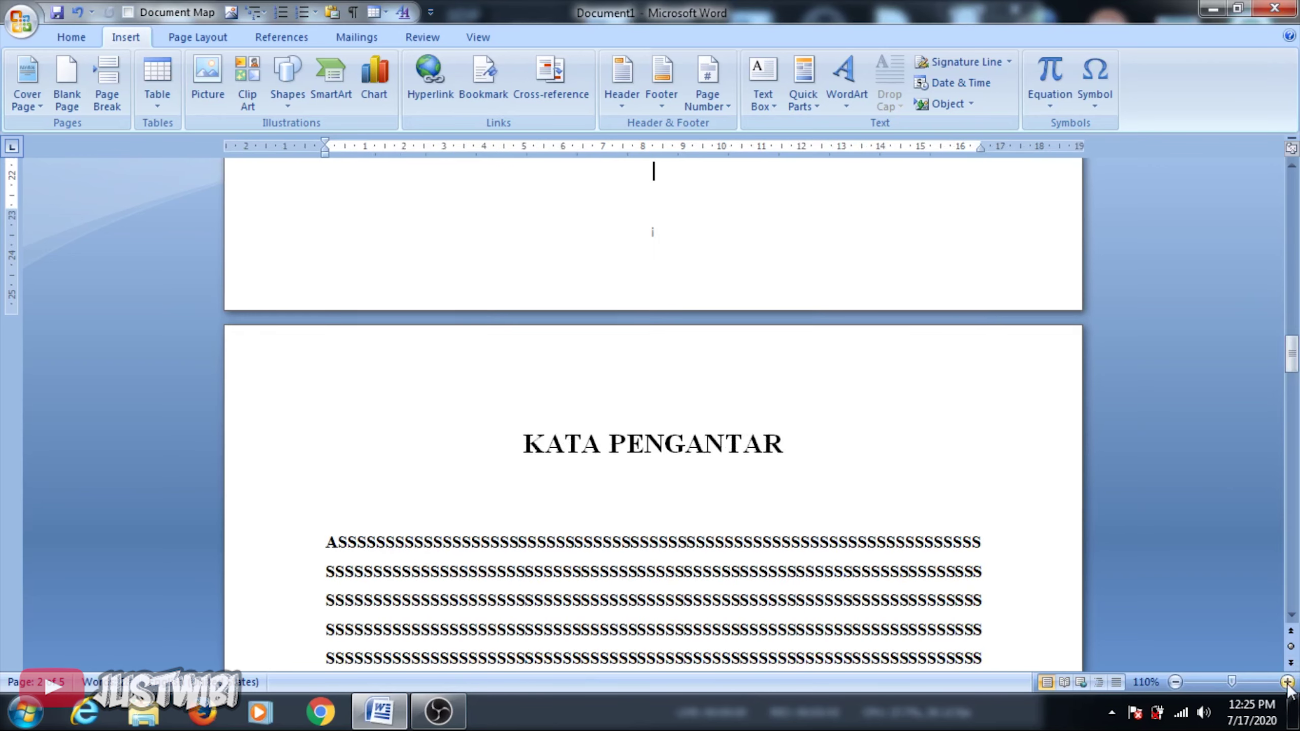
click(1287, 682)
click(1287, 682)
click(1287, 683)
click(1287, 682)
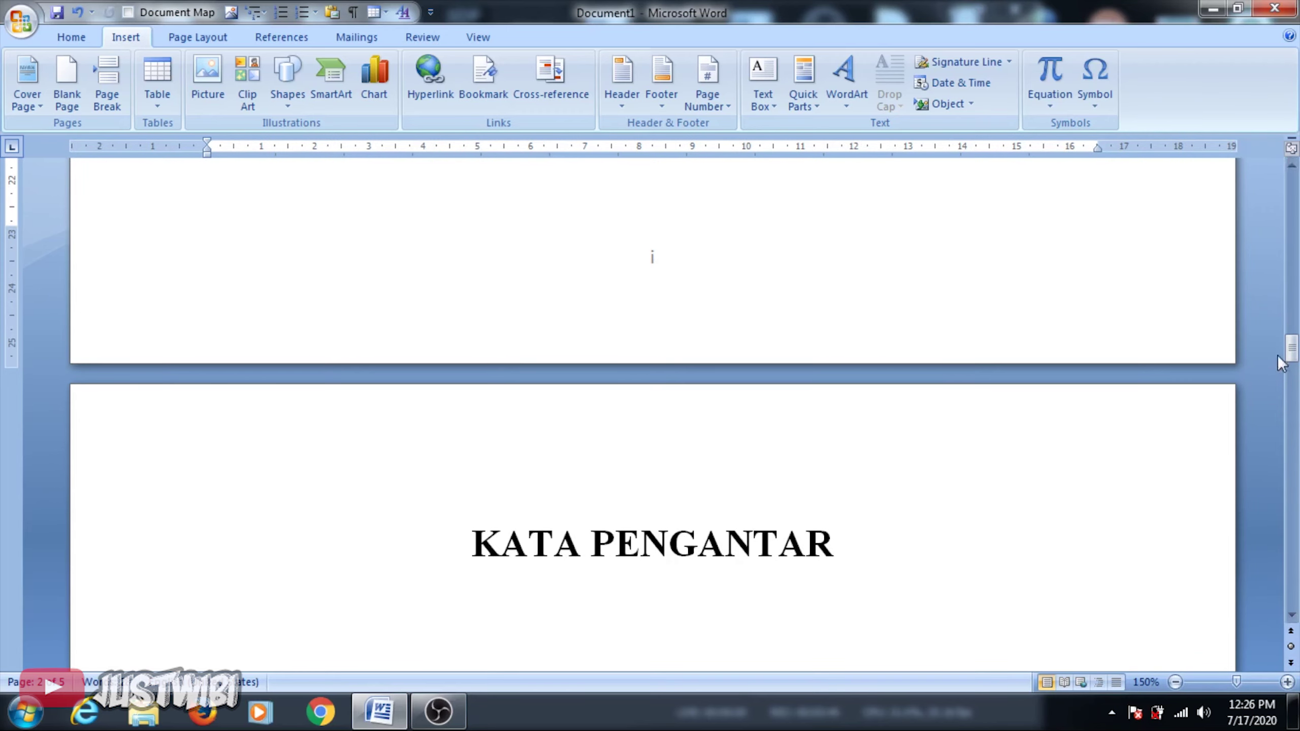
mouse_move(1291, 352)
mouse_down()
mouse_move(1296, 607)
mouse_move(1294, 425)
mouse_up()
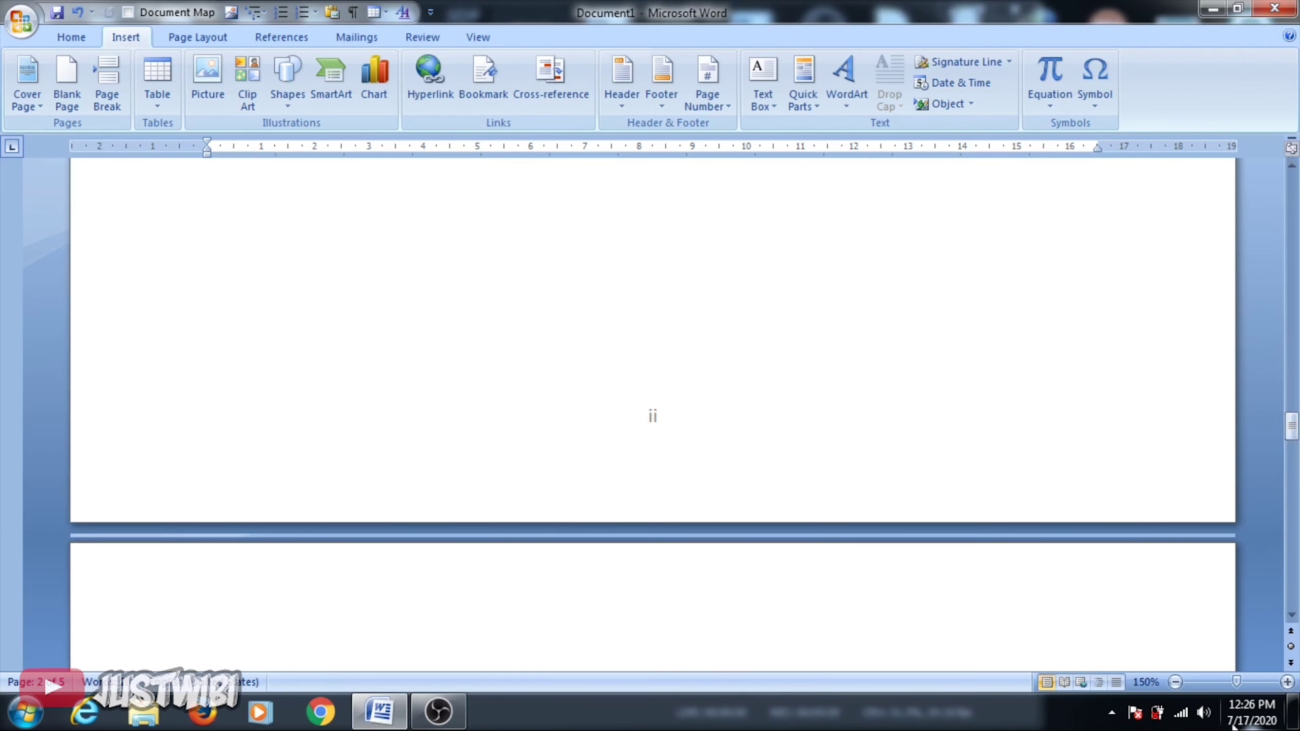
- Zoom out to 40% and scroll to review roman numerals across all five pages
click(1176, 682)
click(1176, 682)
click(1175, 682)
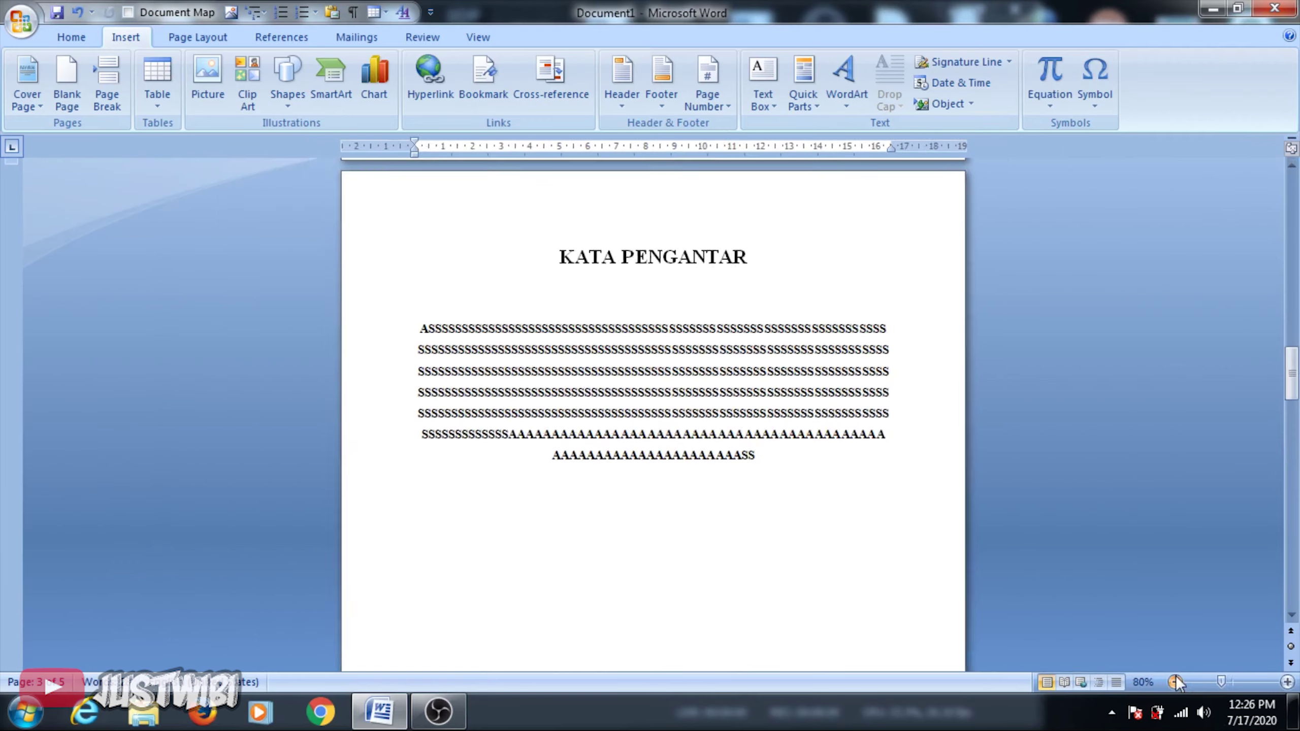
click(1175, 682)
click(1175, 682)
click(1176, 682)
click(1176, 682)
click(1175, 682)
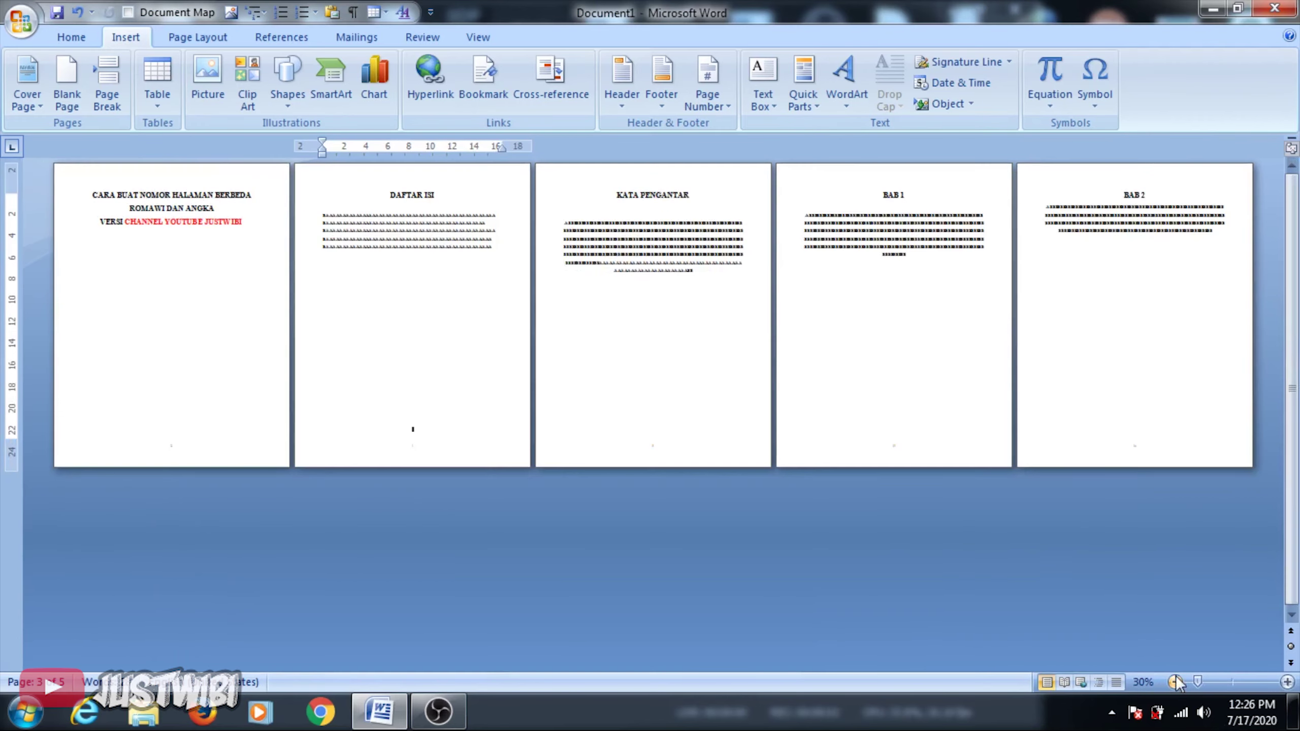
click(1288, 682)
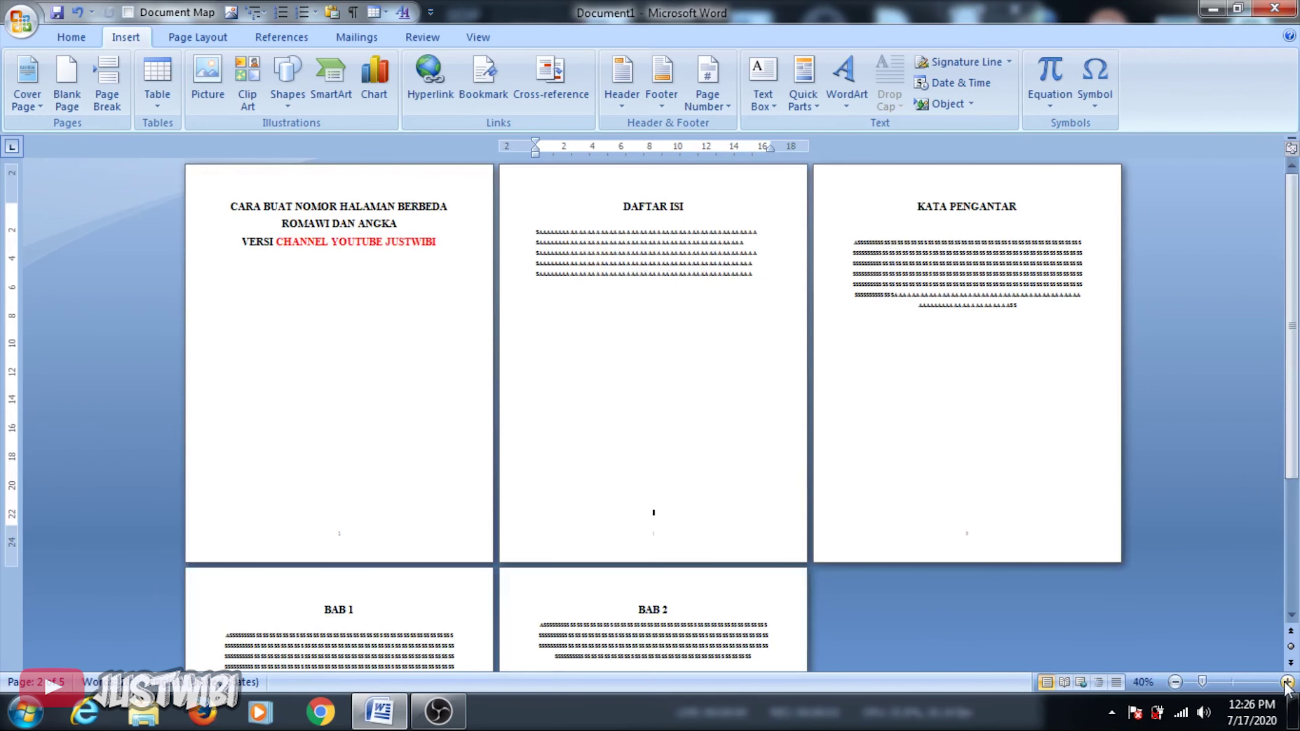
drag(1292, 336, 1292, 530)
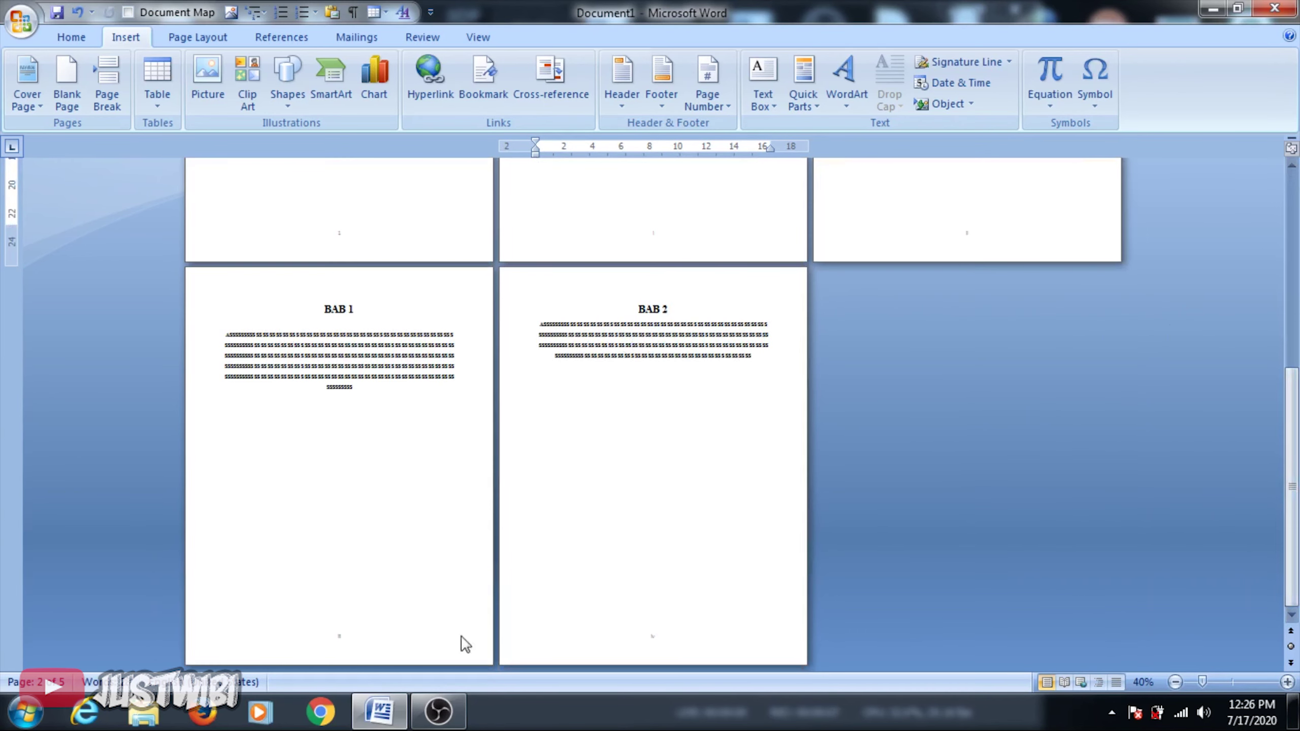
- Place the insertion point before BAB 1 and zoom back to 100%
click(343, 603)
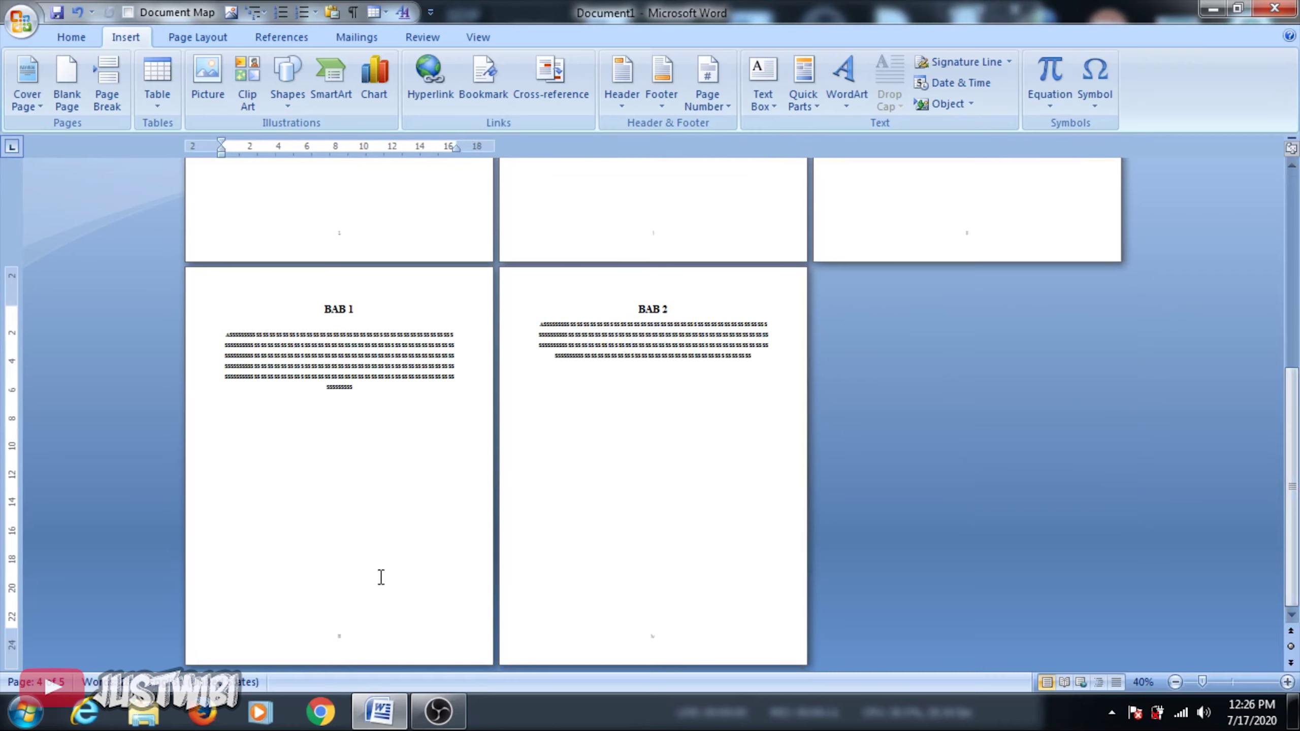
click(1287, 682)
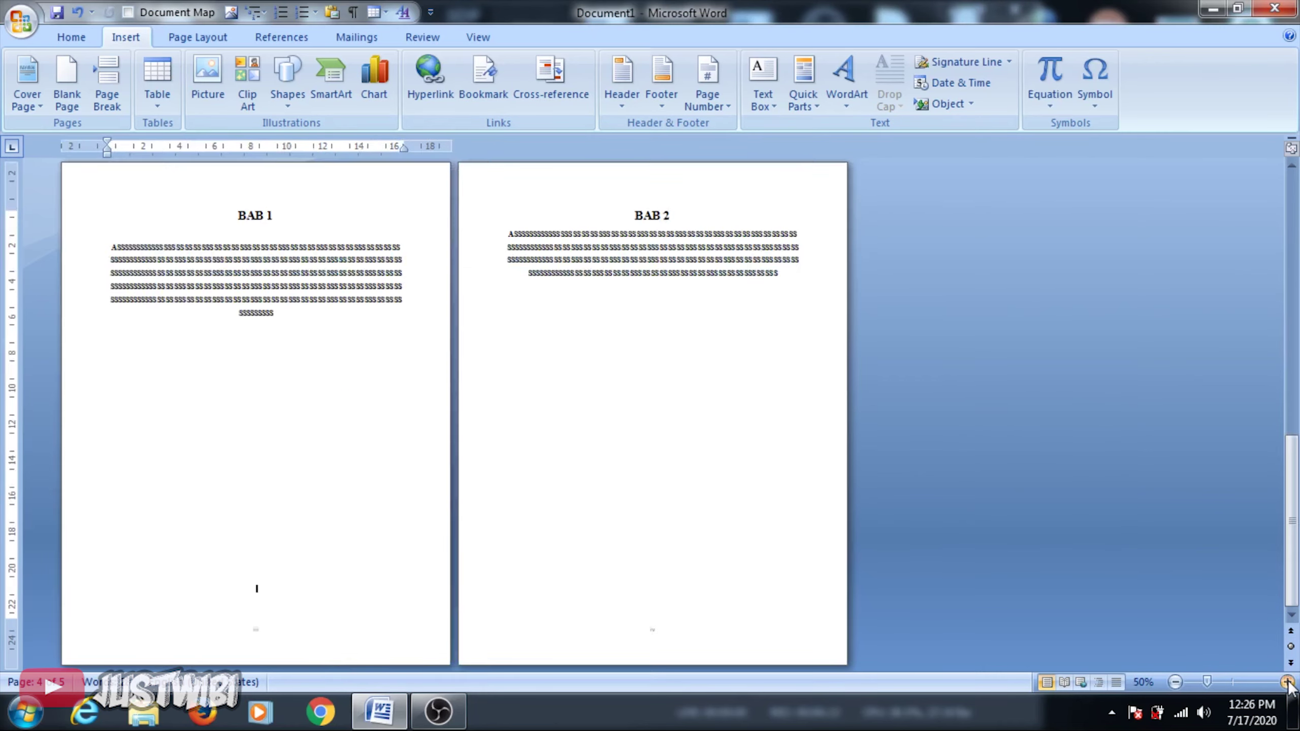
click(1287, 682)
click(1288, 682)
click(1288, 682)
click(1287, 682)
click(1287, 682)
click(1287, 682)
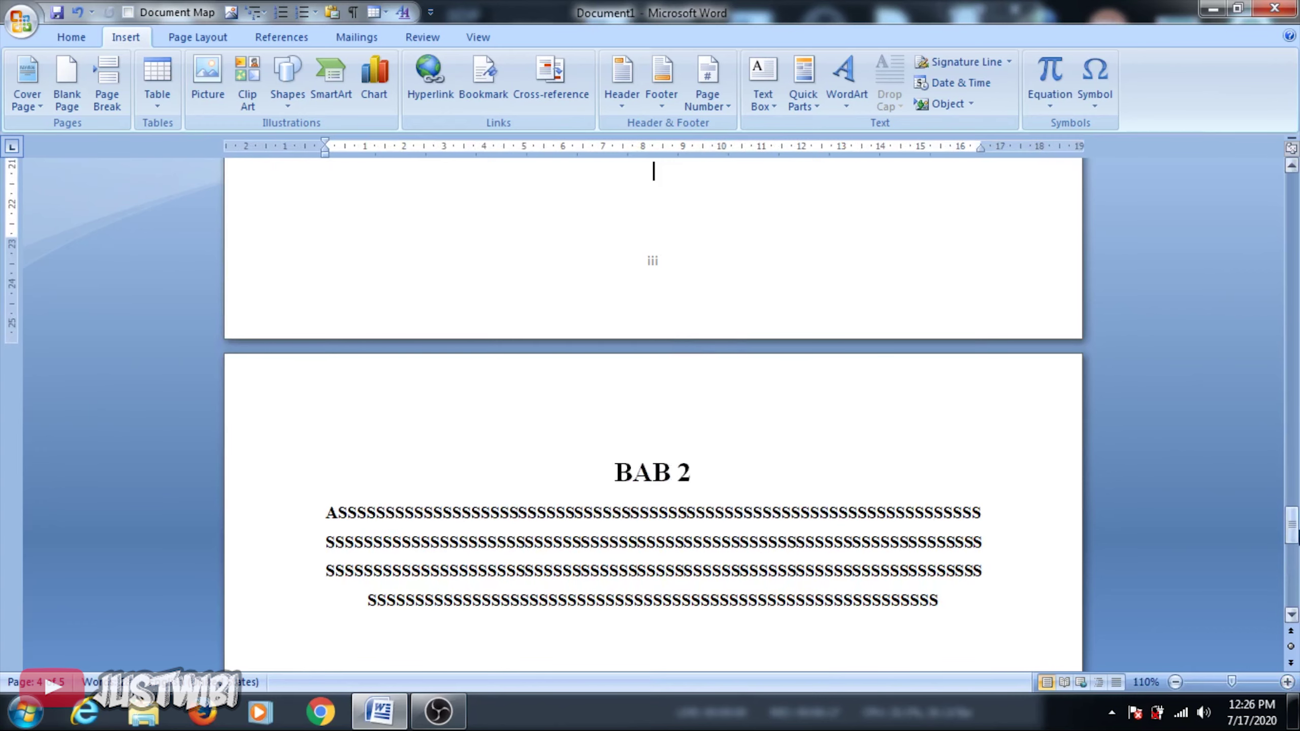
mouse_move(1292, 525)
mouse_down()
mouse_move(1295, 463)
mouse_move(1294, 563)
mouse_move(1293, 552)
mouse_up()
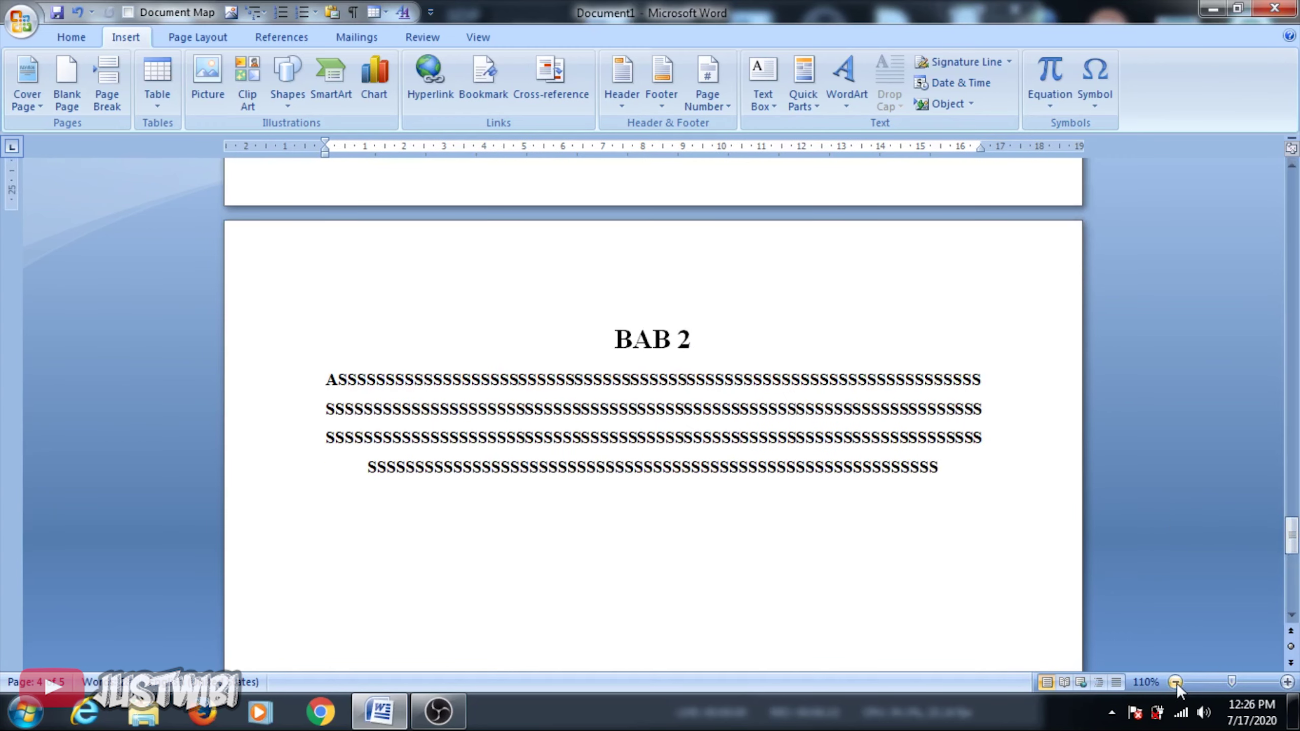
click(1176, 683)
click(1176, 684)
click(1176, 683)
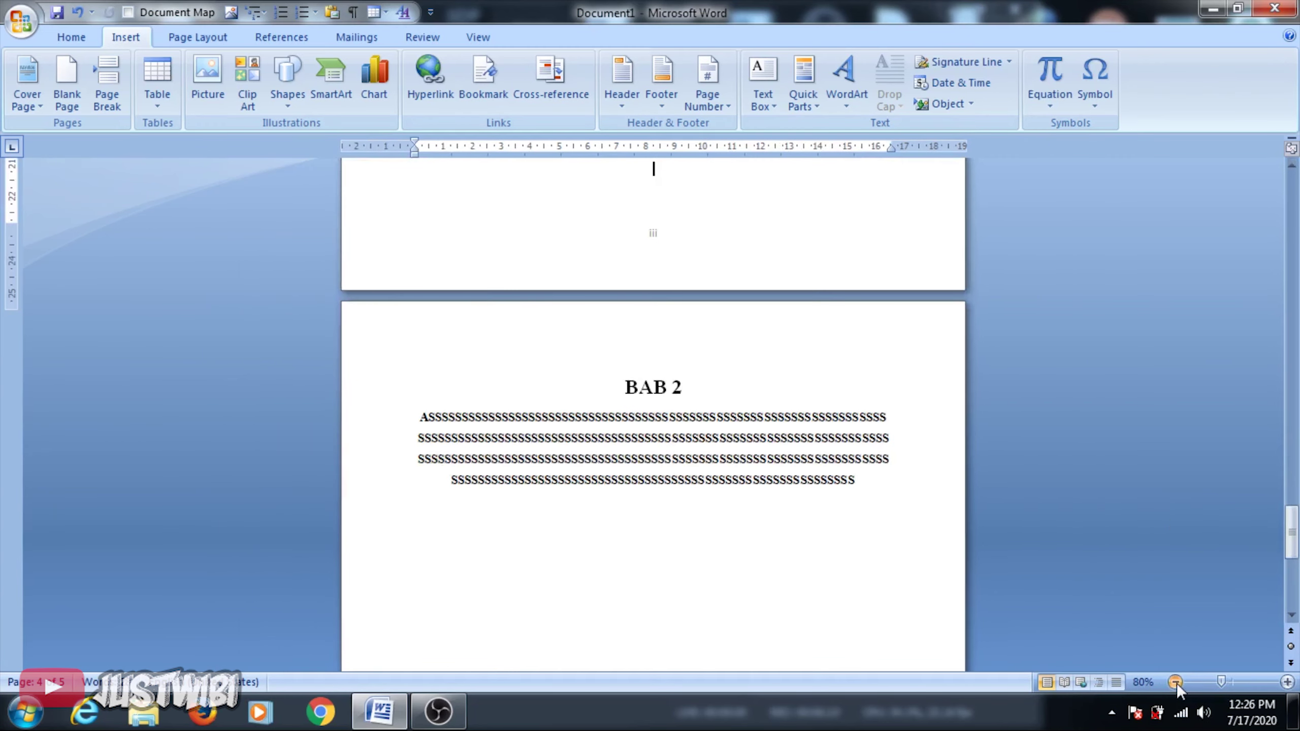
click(1286, 683)
click(1287, 683)
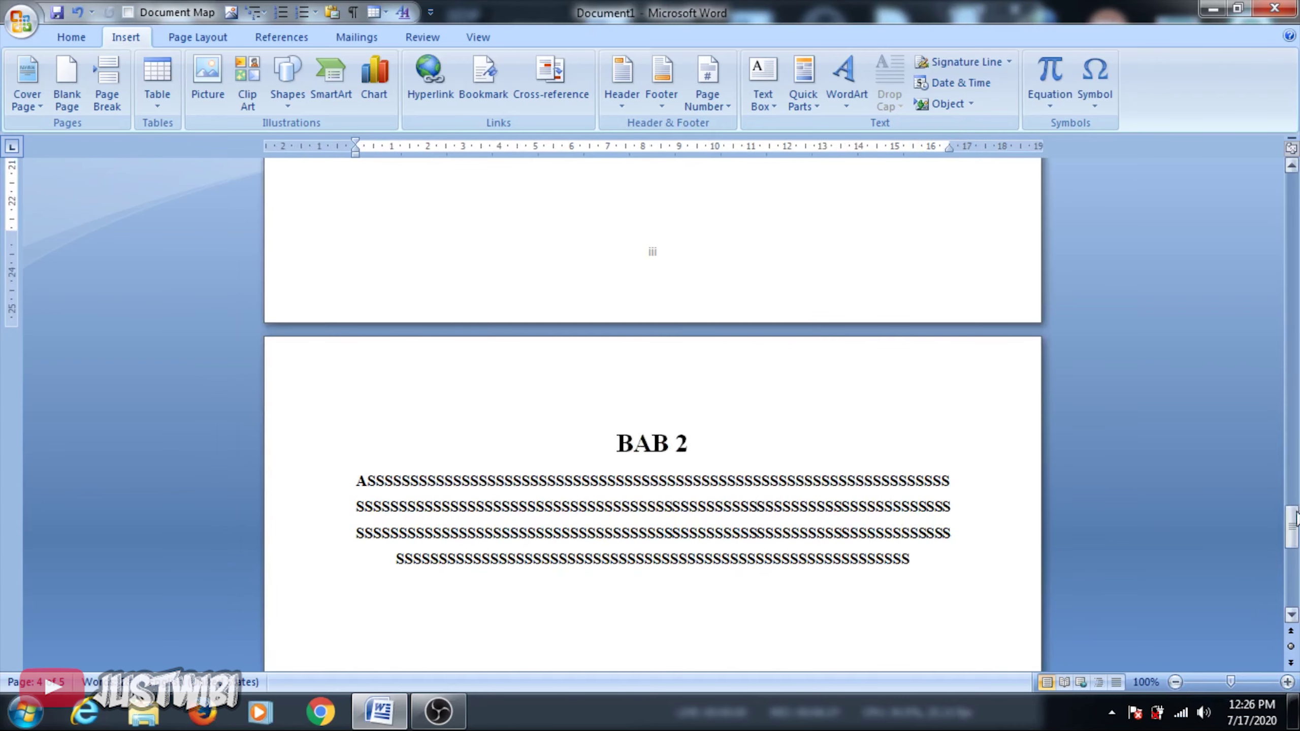
drag(1296, 518, 1295, 441)
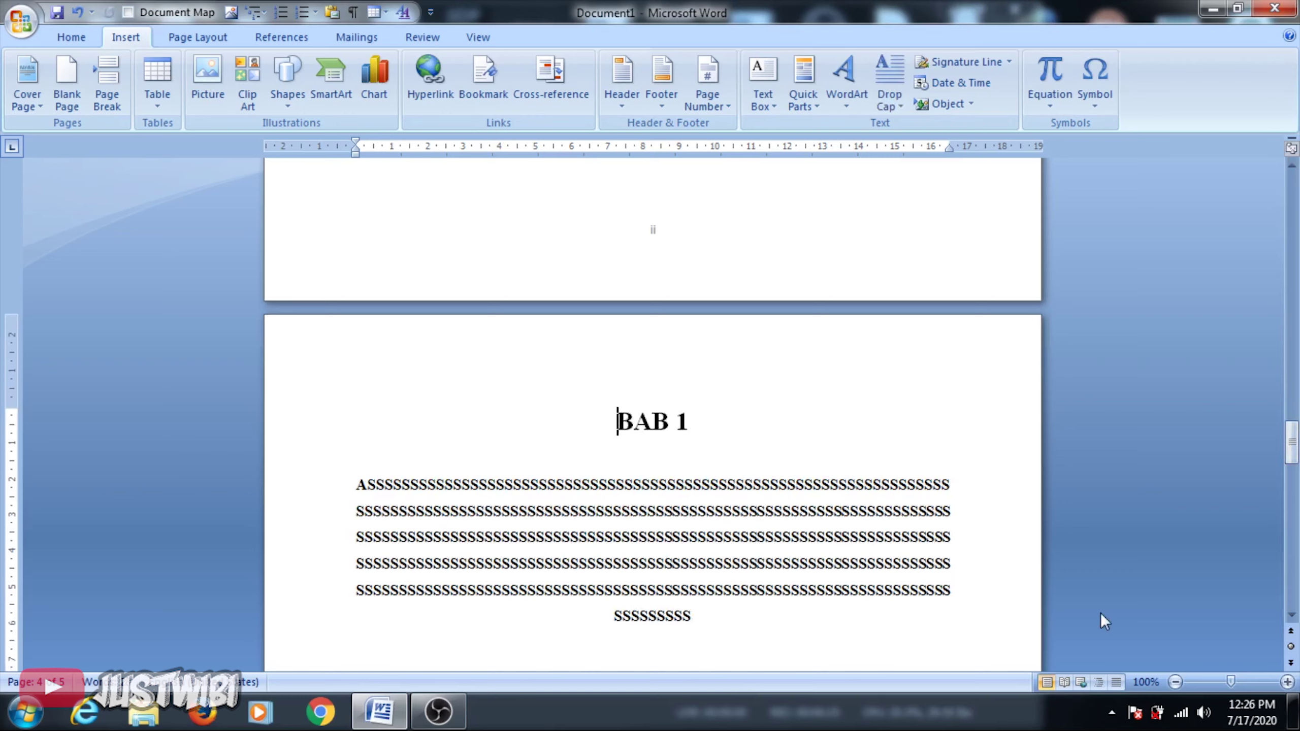
- Insert a Next Page section break before BAB 1, then zoom to 120%
click(187, 37)
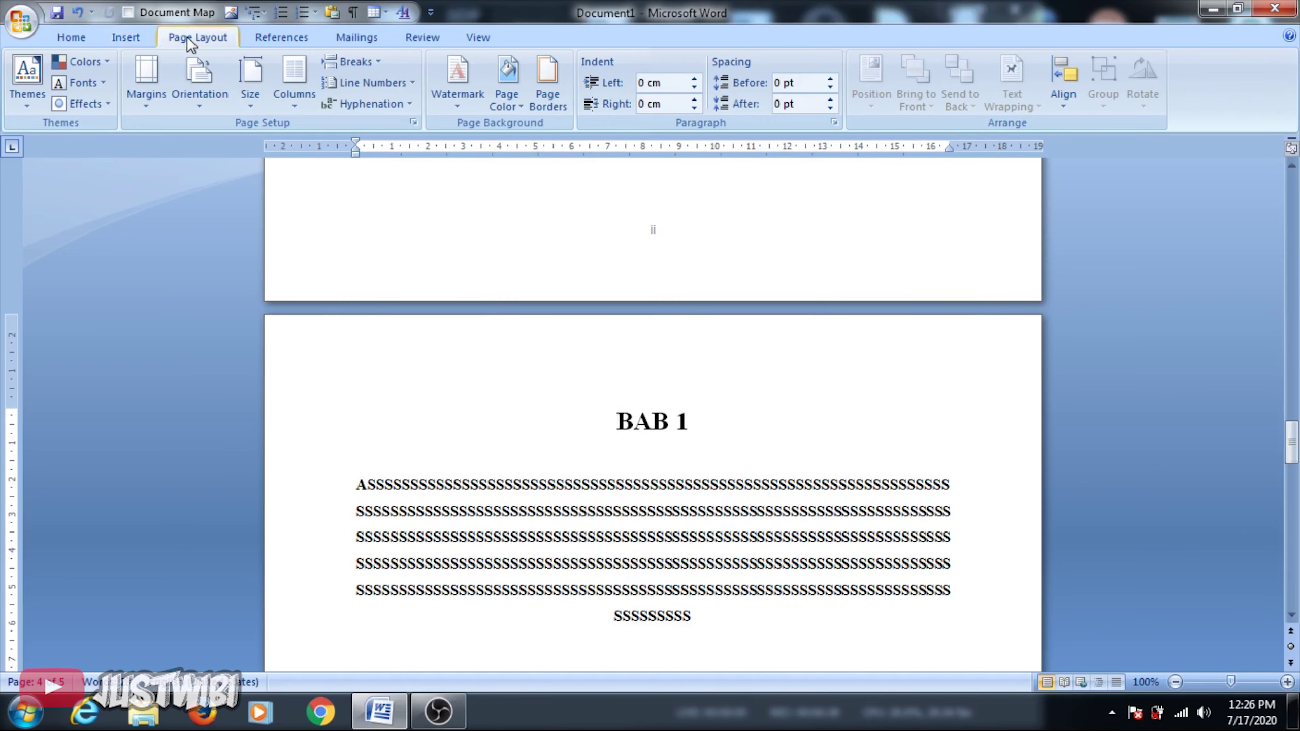
click(371, 61)
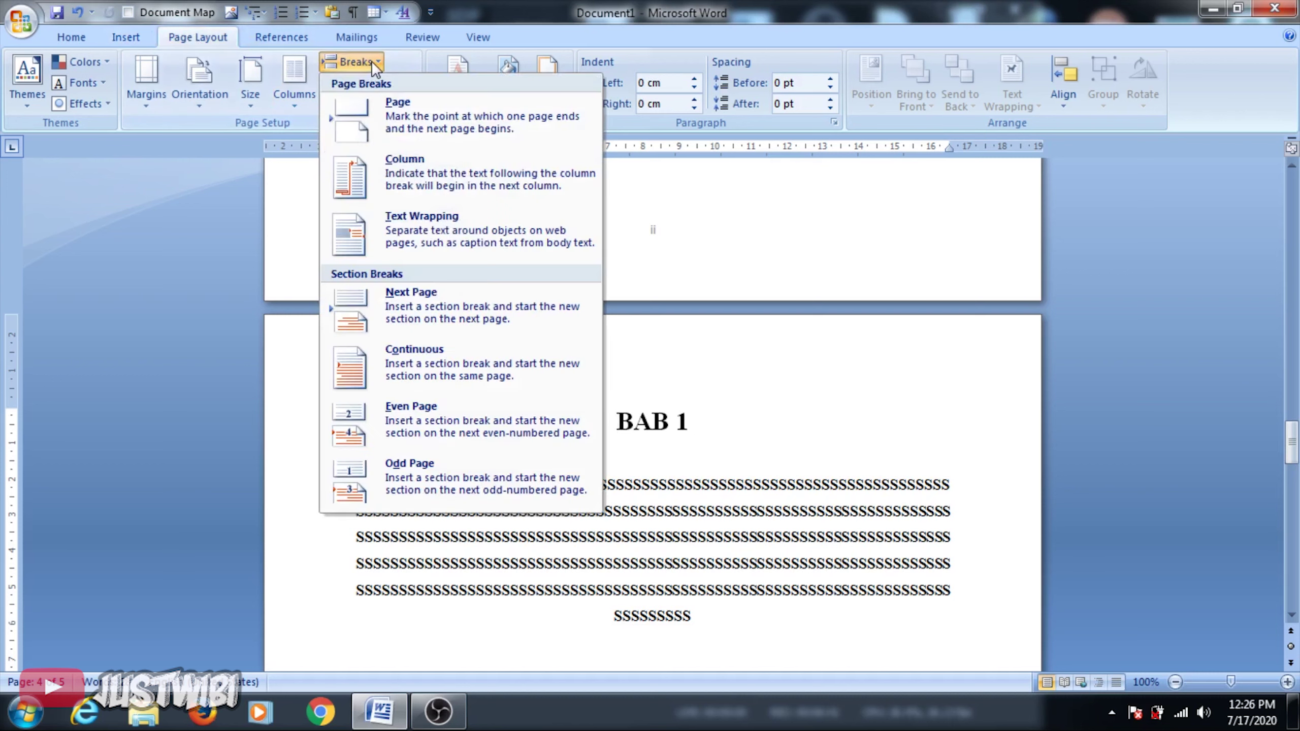
click(409, 309)
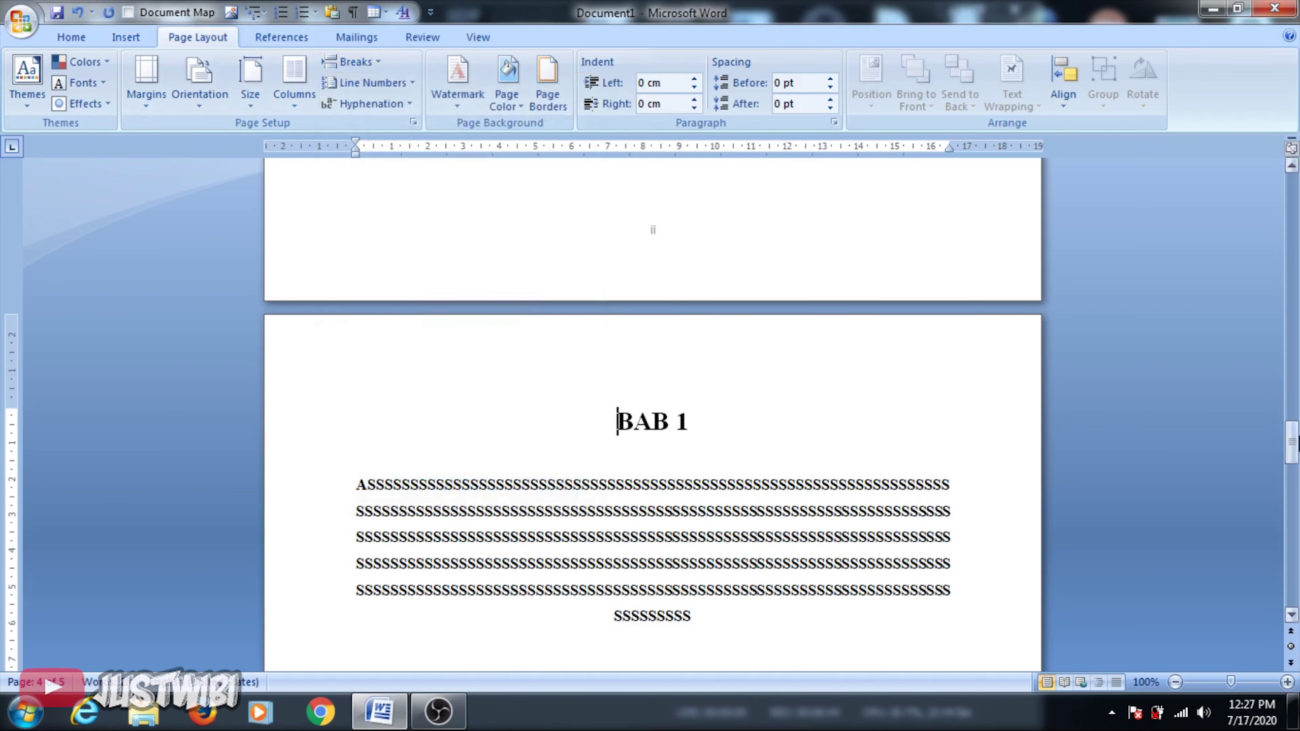
drag(1292, 441, 1292, 503)
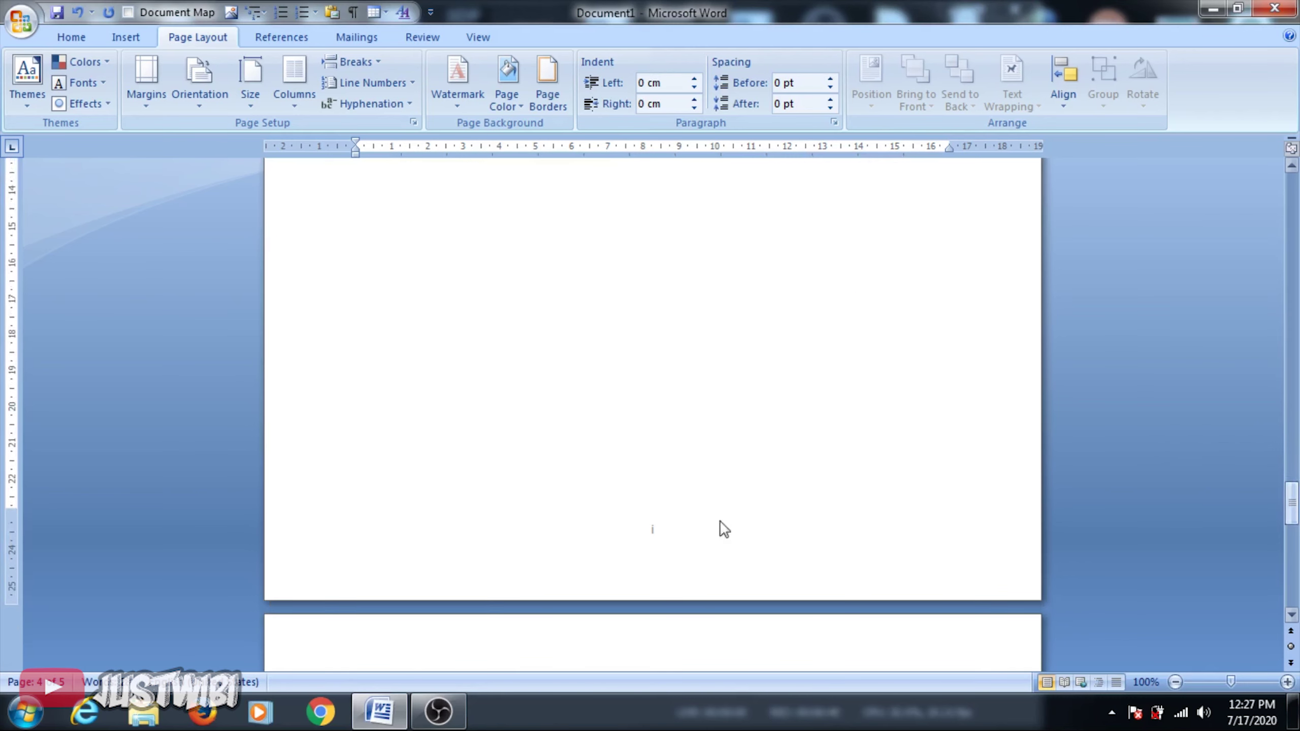
click(1287, 682)
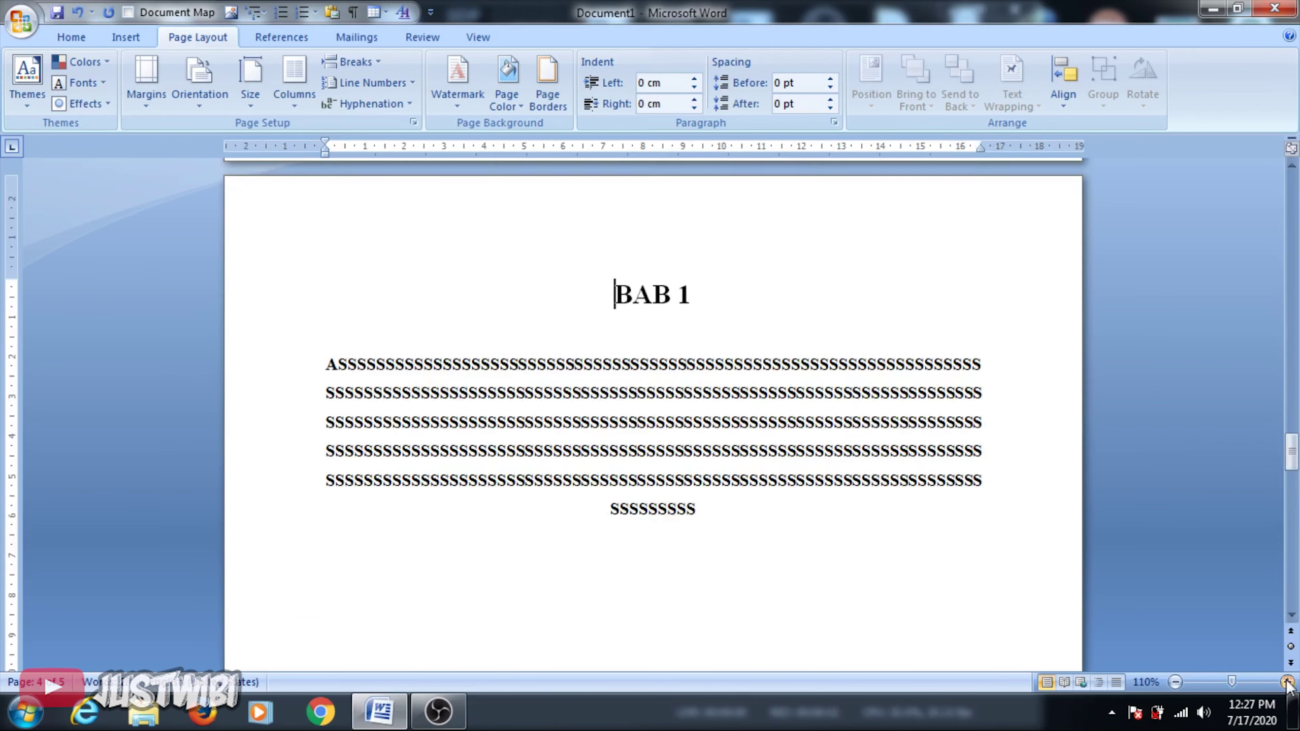
click(1287, 682)
drag(1292, 446, 1295, 517)
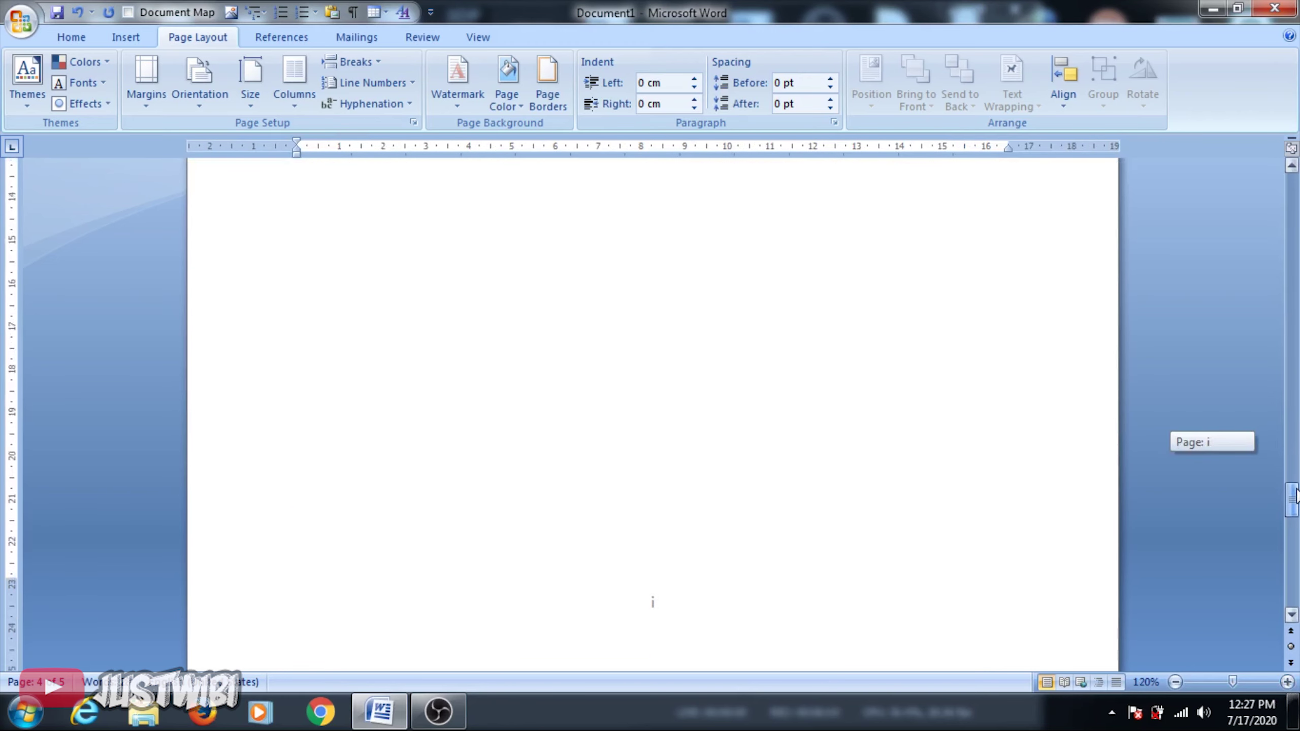
- Format the BAB 1 section footer numbers as '1, 2, 3, ...' starting at 1
double_click(654, 340)
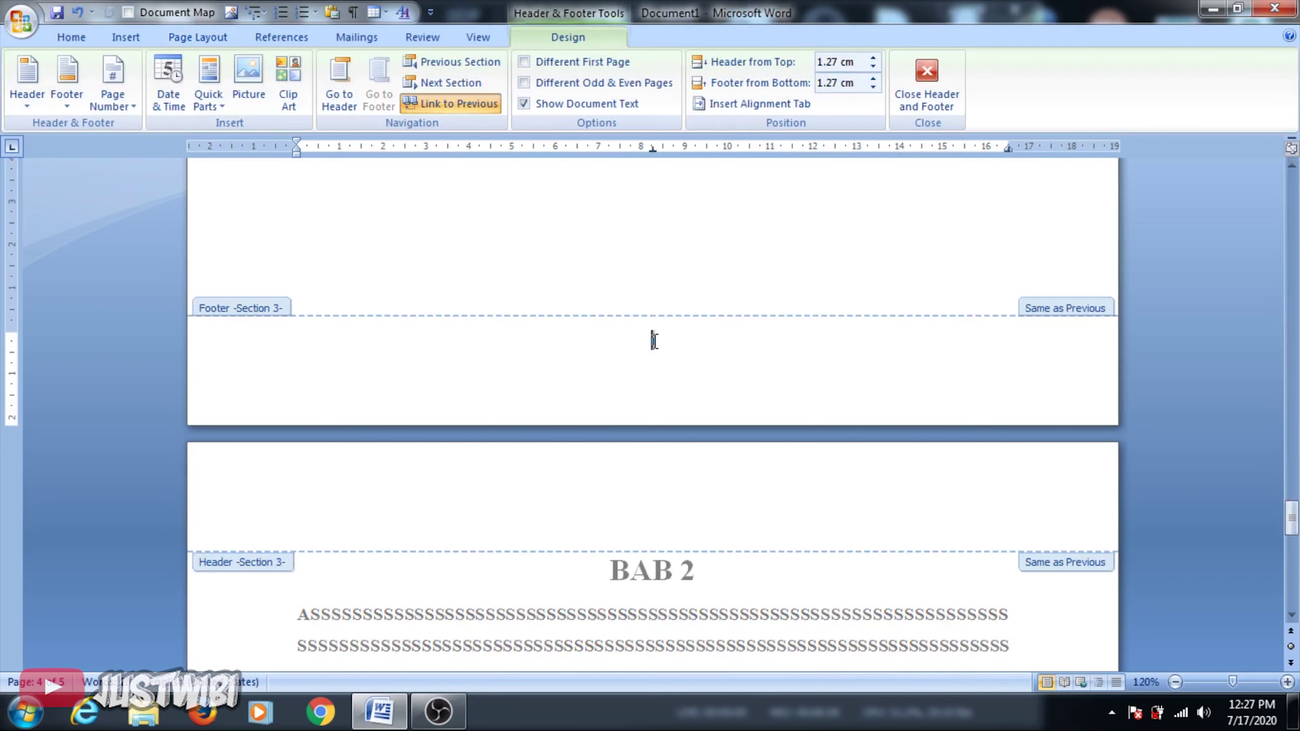
click(120, 33)
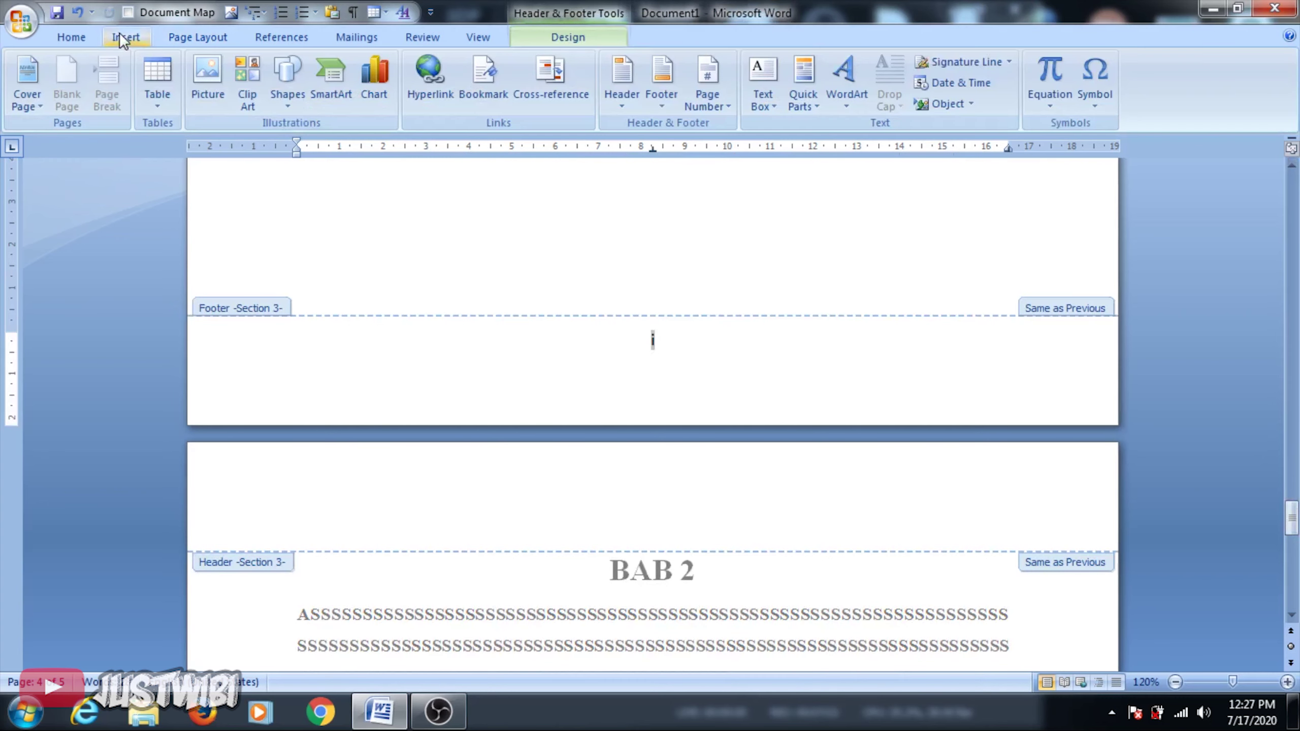
click(716, 105)
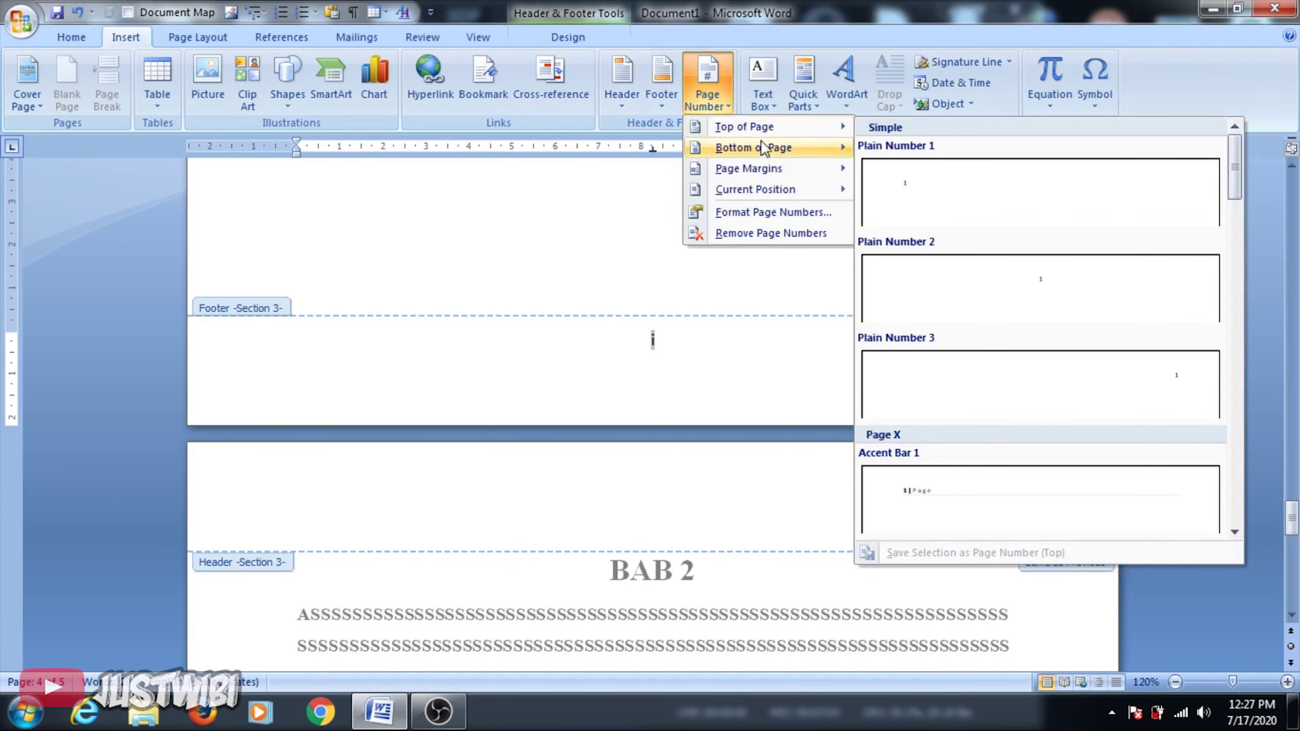
mouse_move(755, 189)
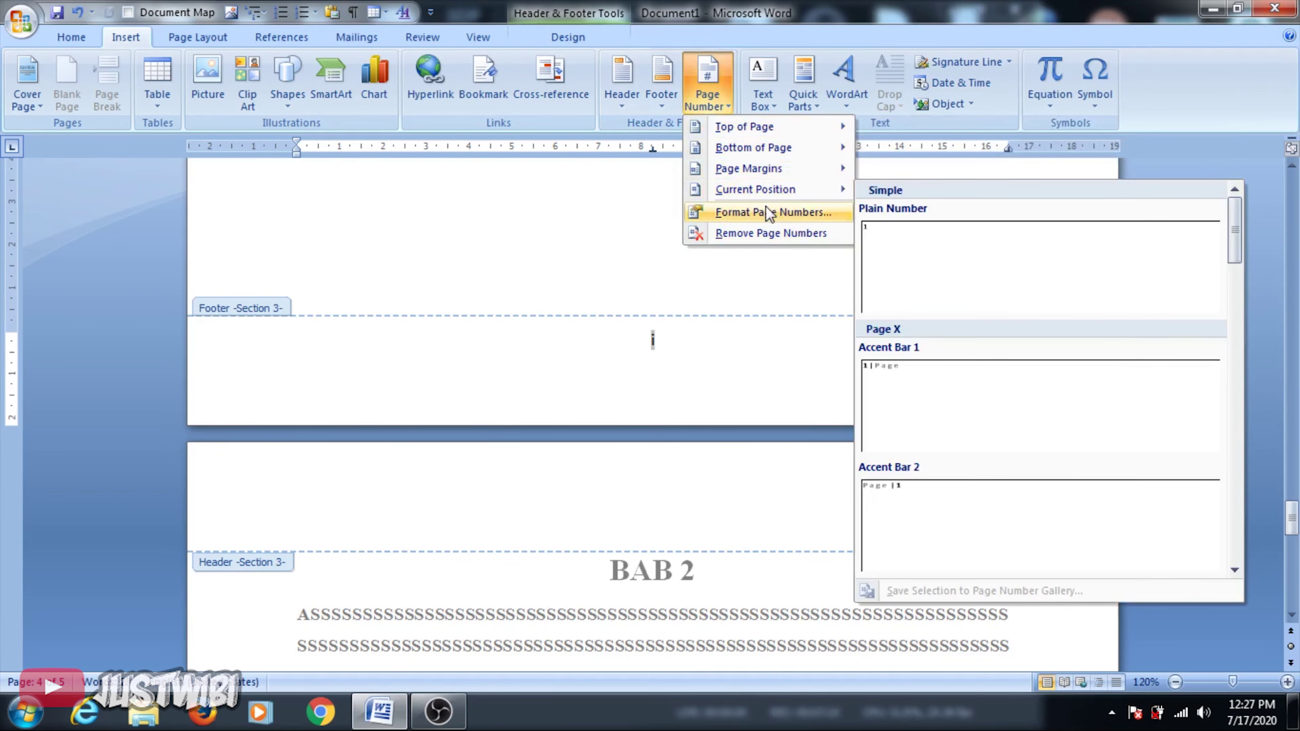
click(748, 218)
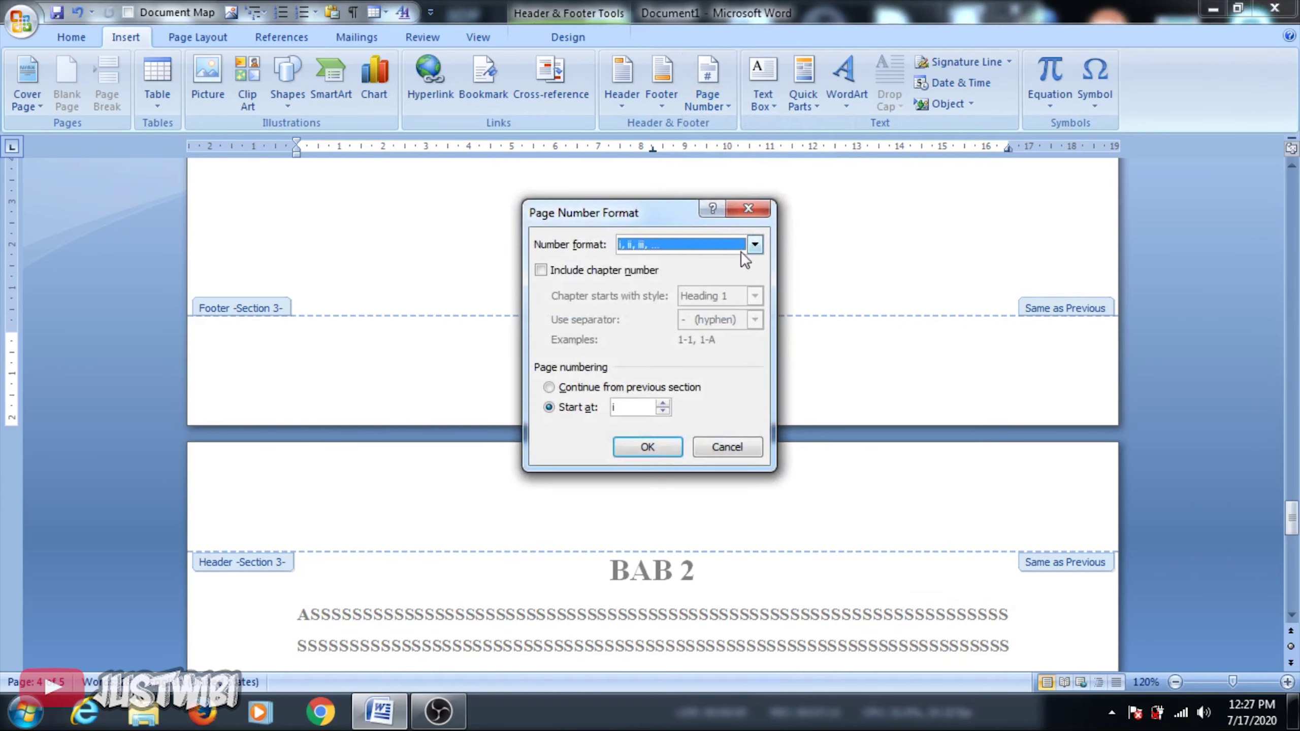
click(756, 246)
click(719, 256)
click(550, 407)
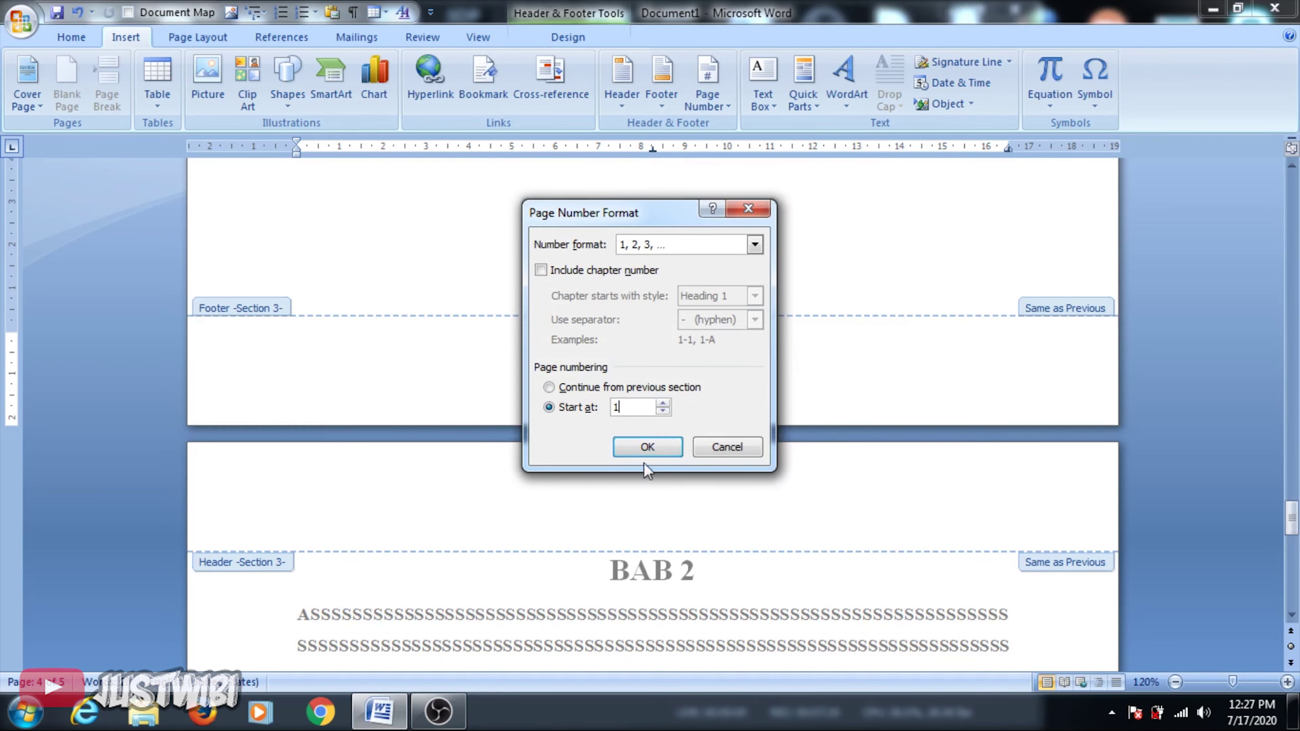
click(647, 447)
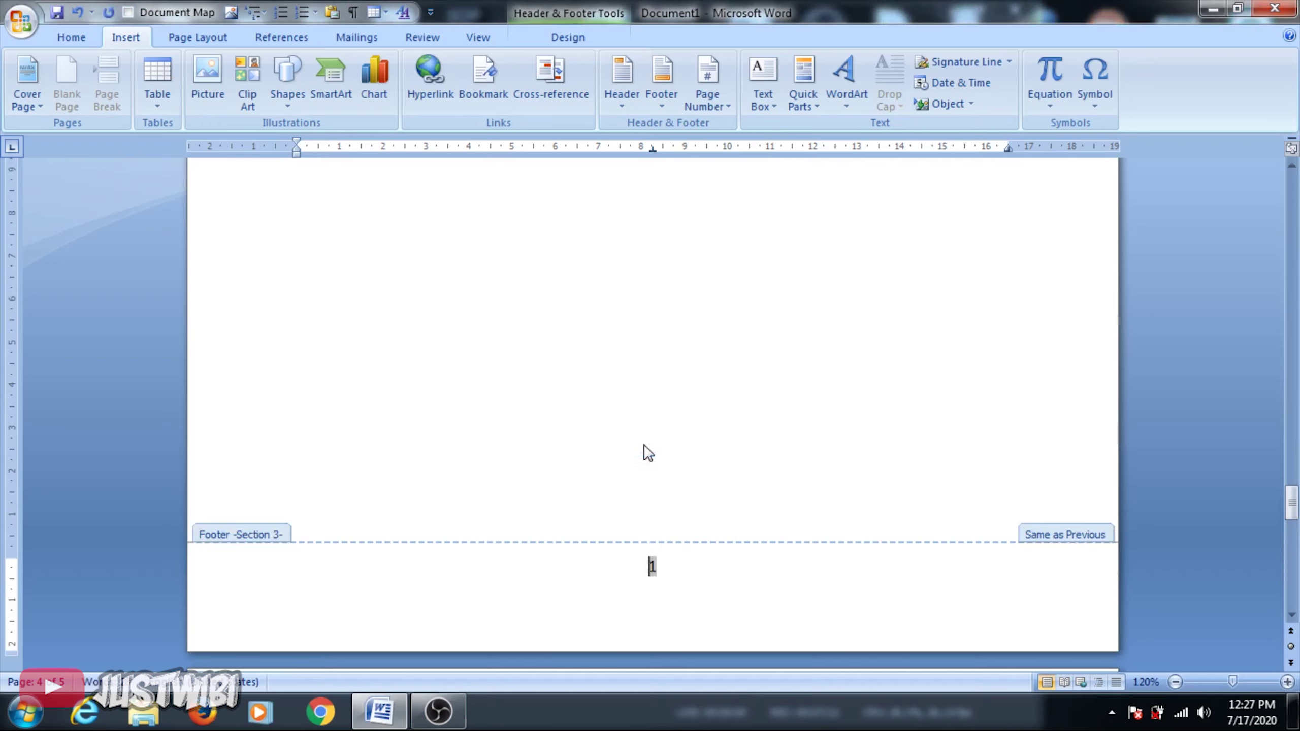
mouse_move(1293, 481)
mouse_down()
mouse_move(1294, 502)
mouse_move(1287, 173)
mouse_move(1275, 496)
mouse_up()
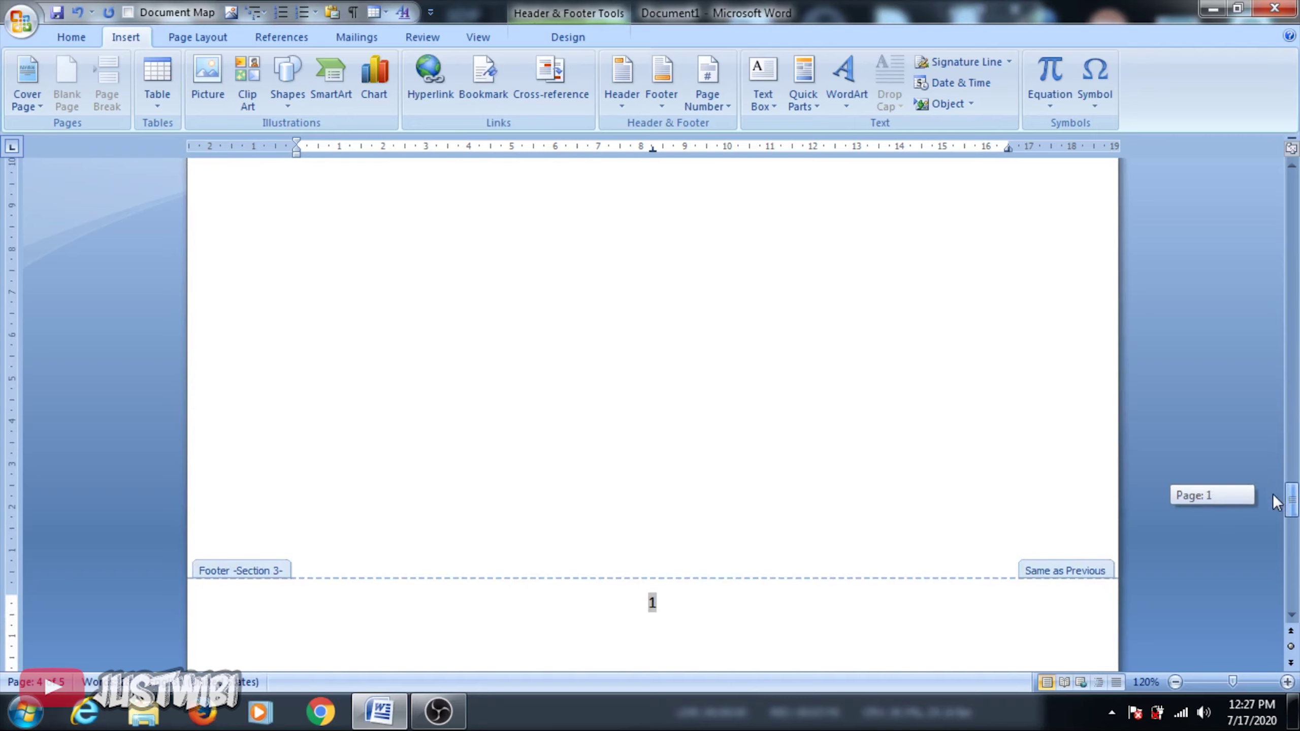
drag(1276, 498, 1274, 598)
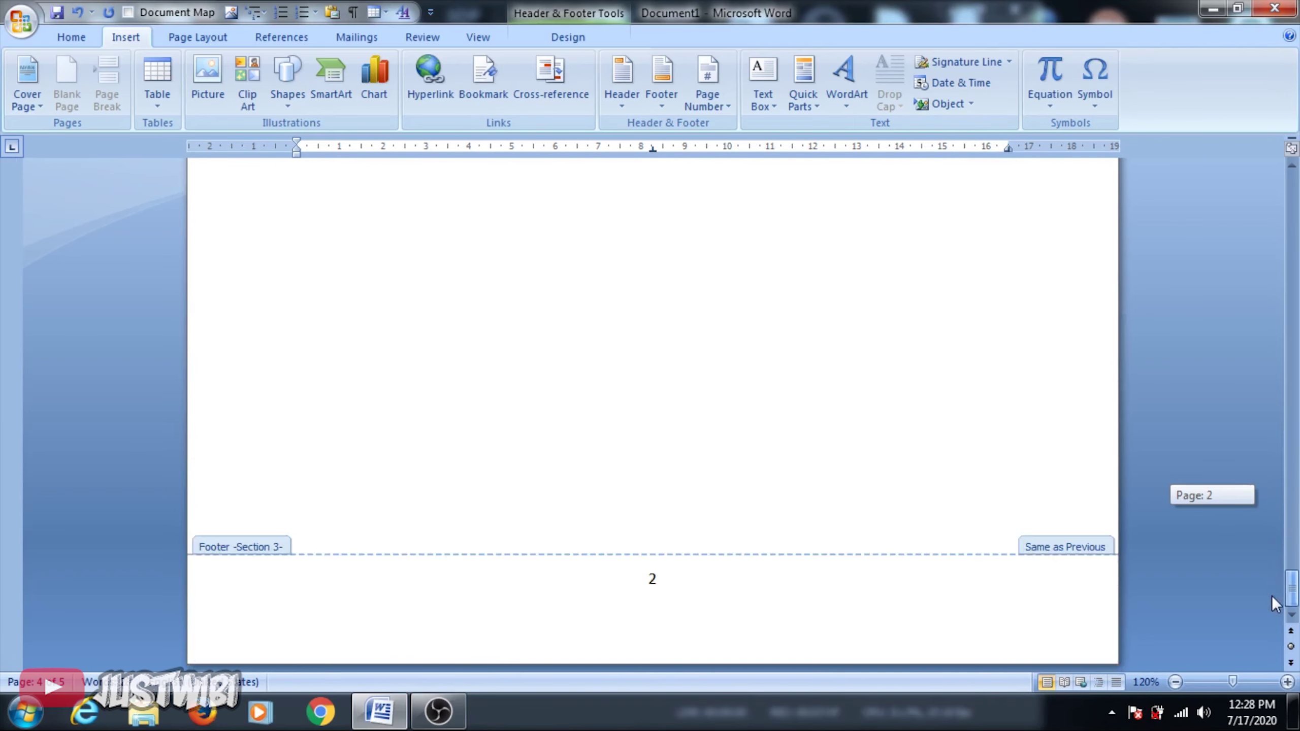
- Zoom out and scroll up to the cover page footer still showing number 1
click(1175, 682)
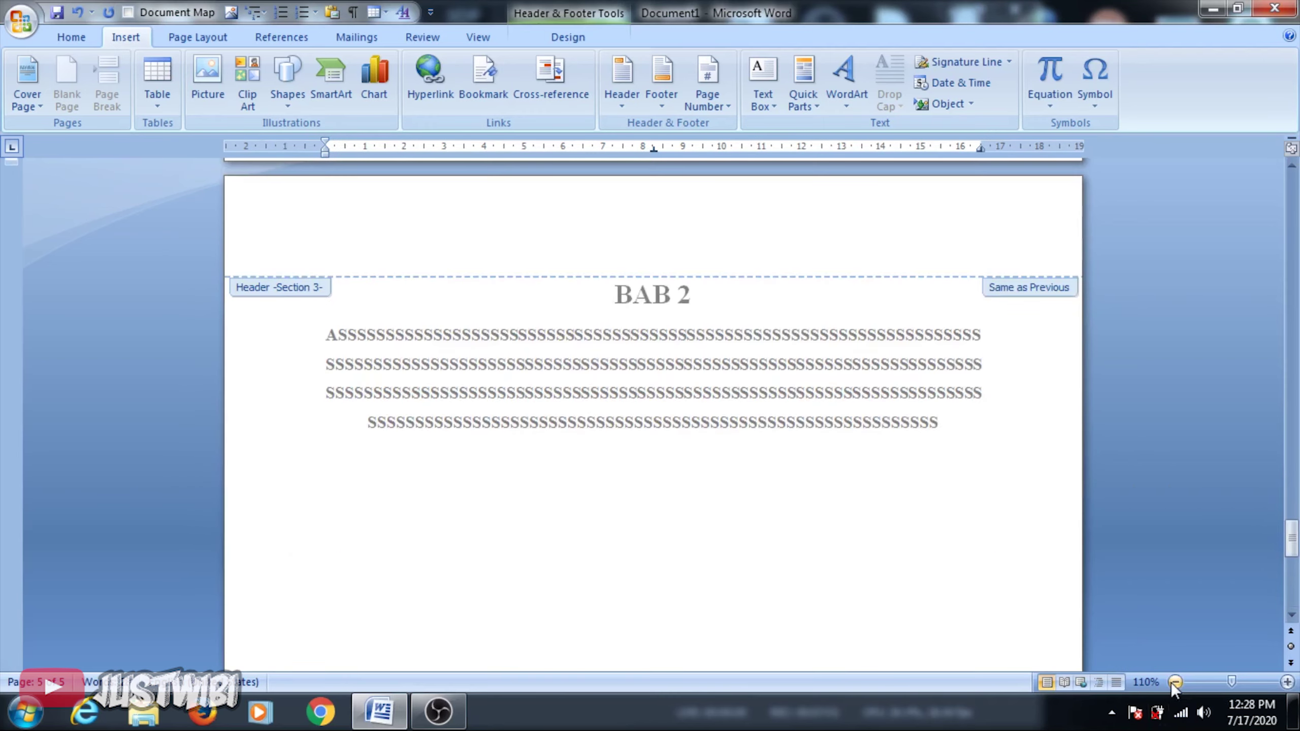
click(1175, 683)
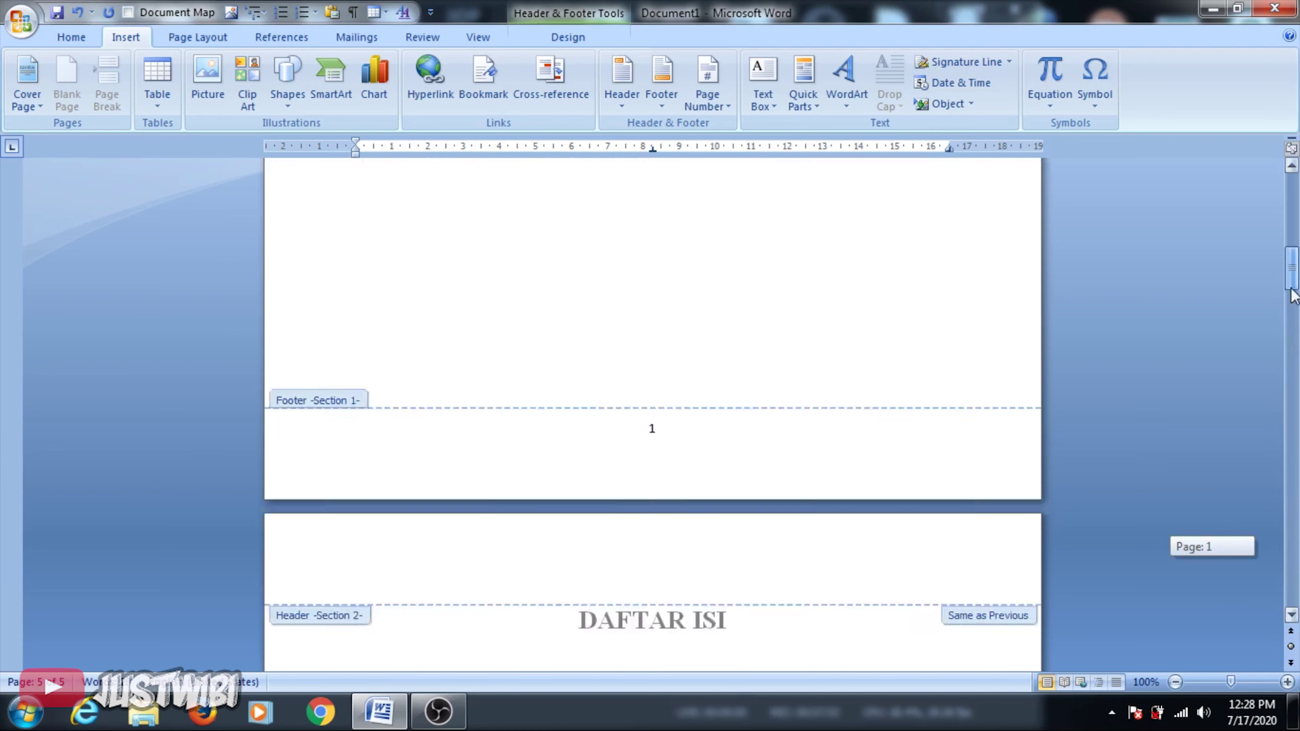
drag(1297, 523, 1293, 185)
scroll(512, 462, down, 10)
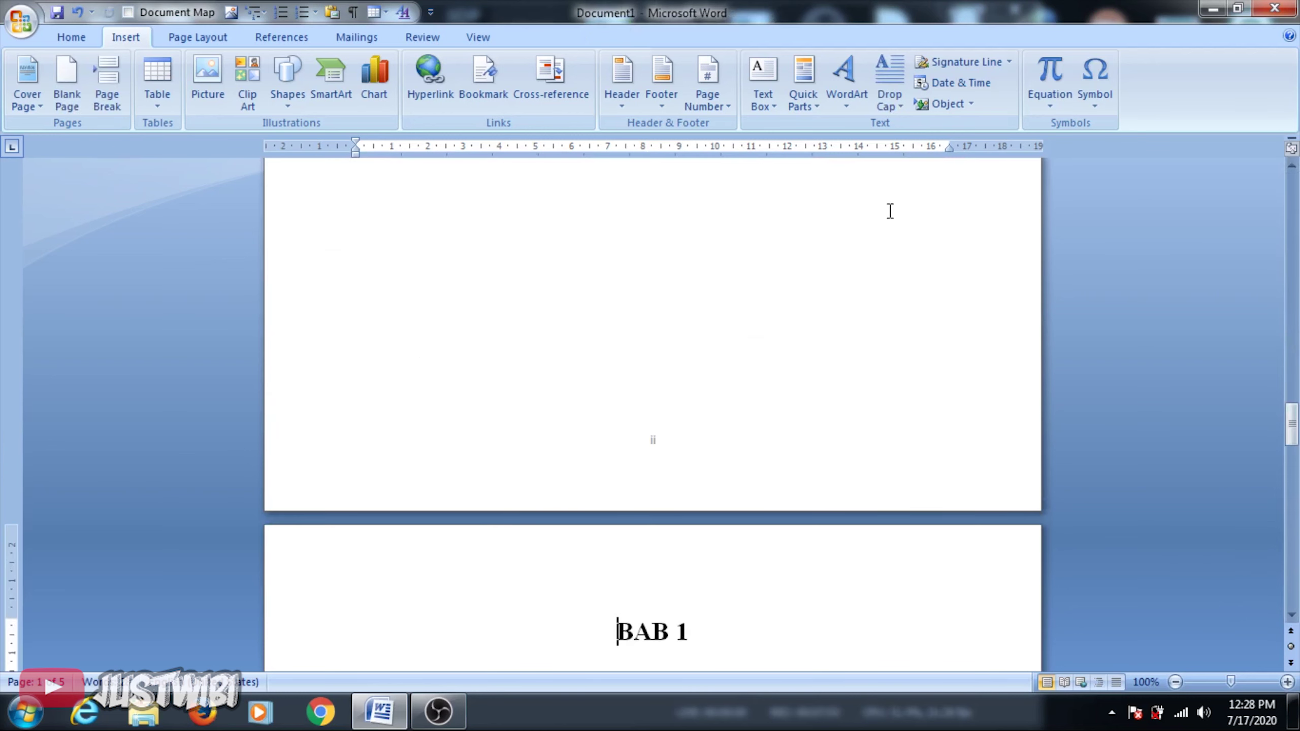
drag(1292, 425, 1293, 202)
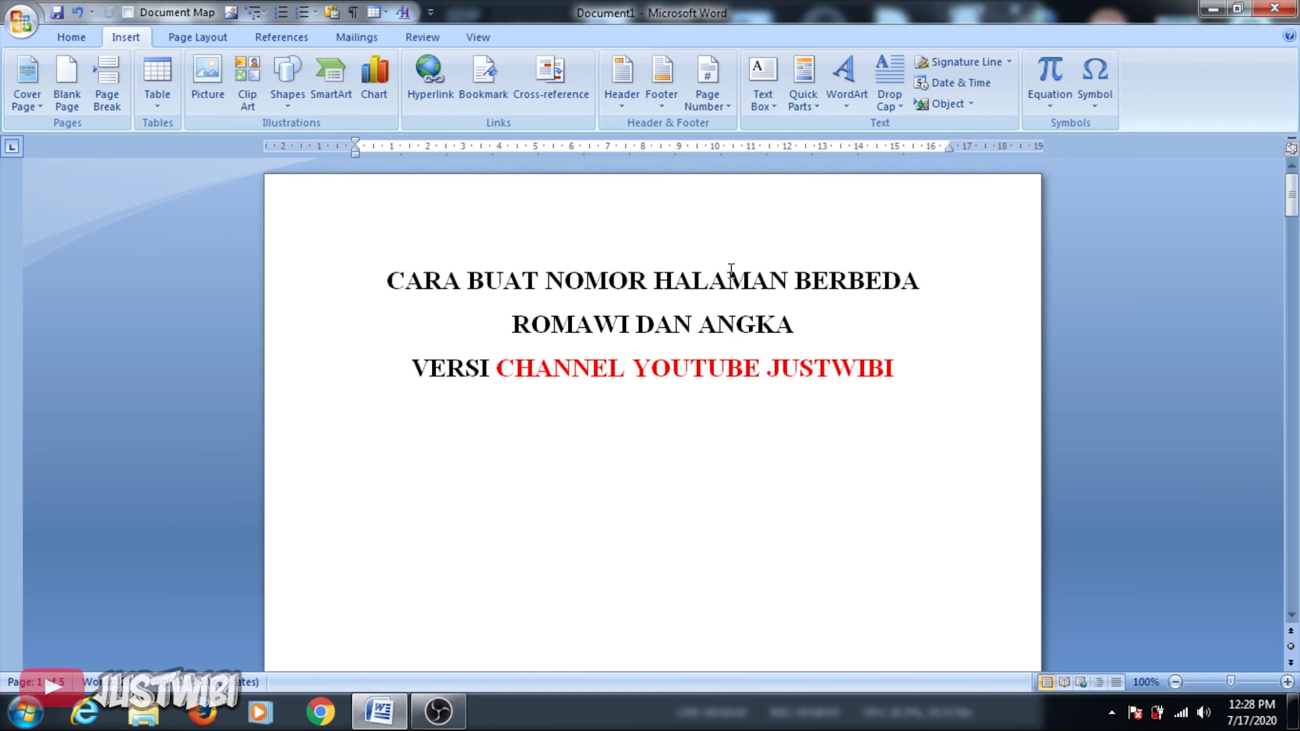
click(1291, 613)
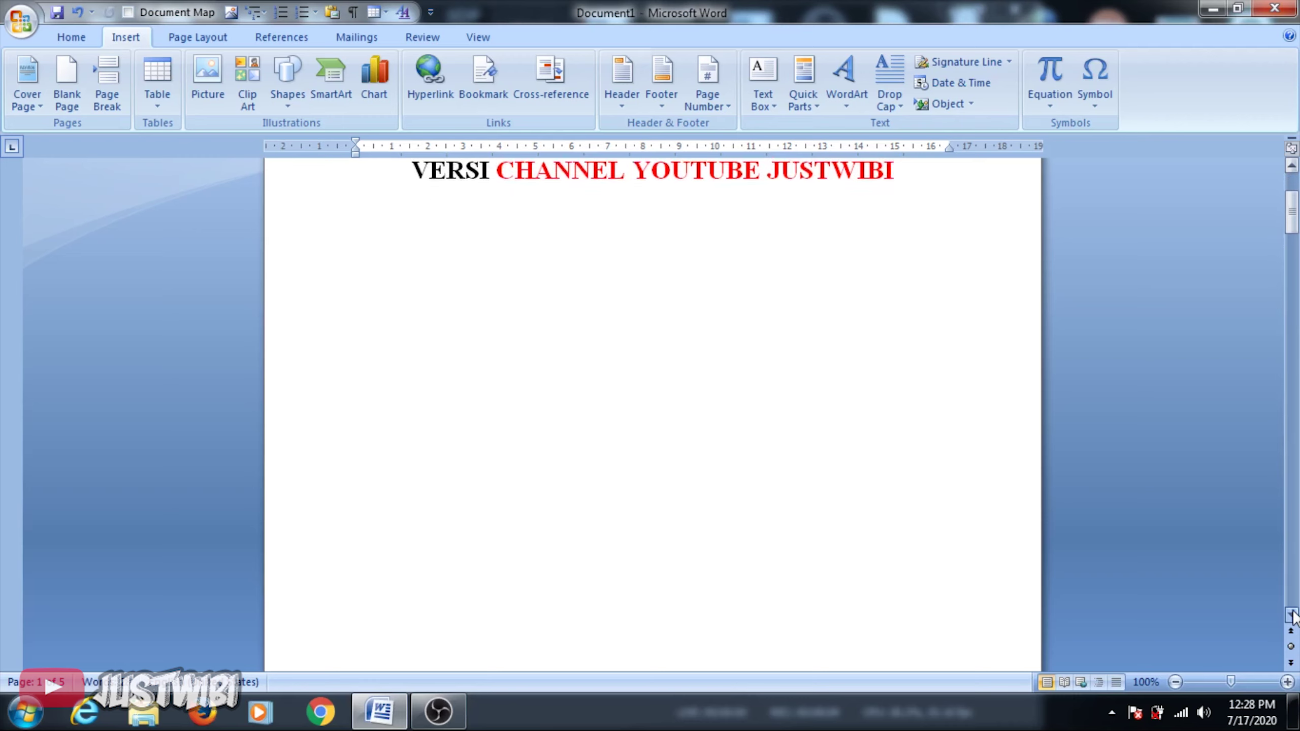
click(1291, 615)
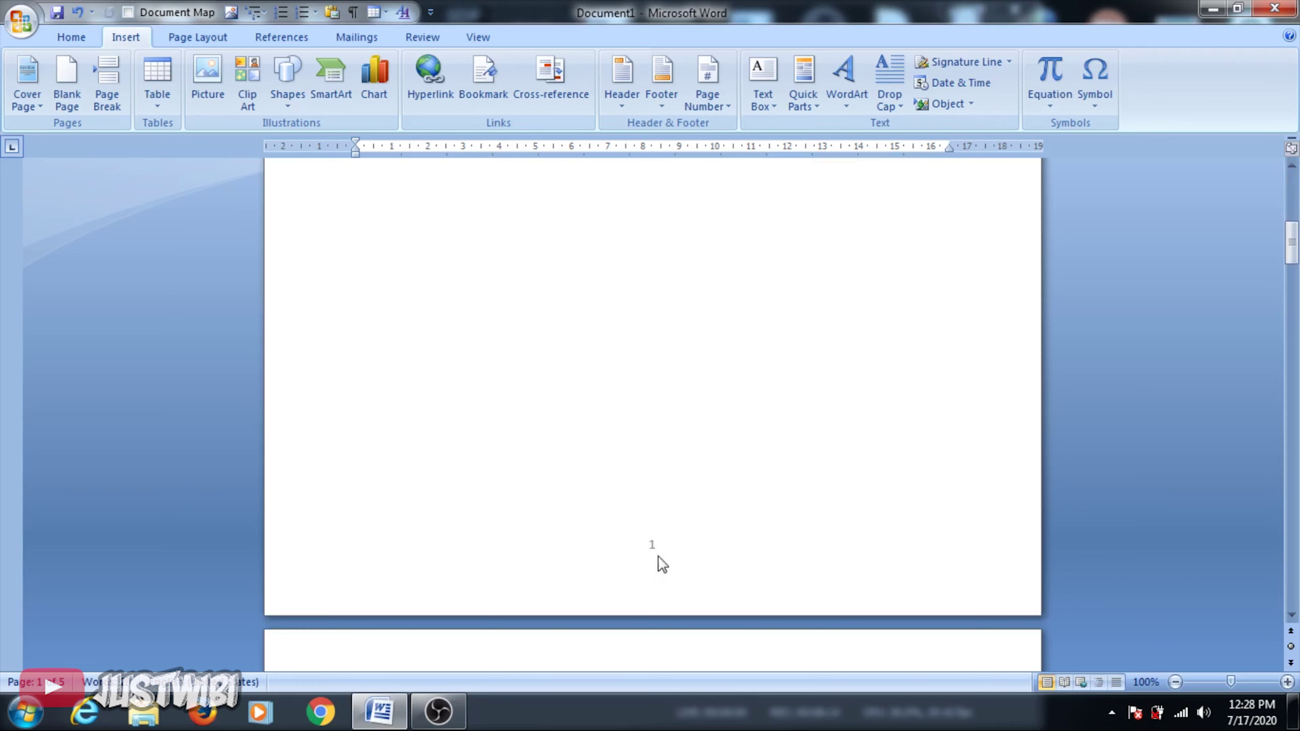
- Turn on Different First Page in the cover footer so the cover shows no page number
double_click(652, 547)
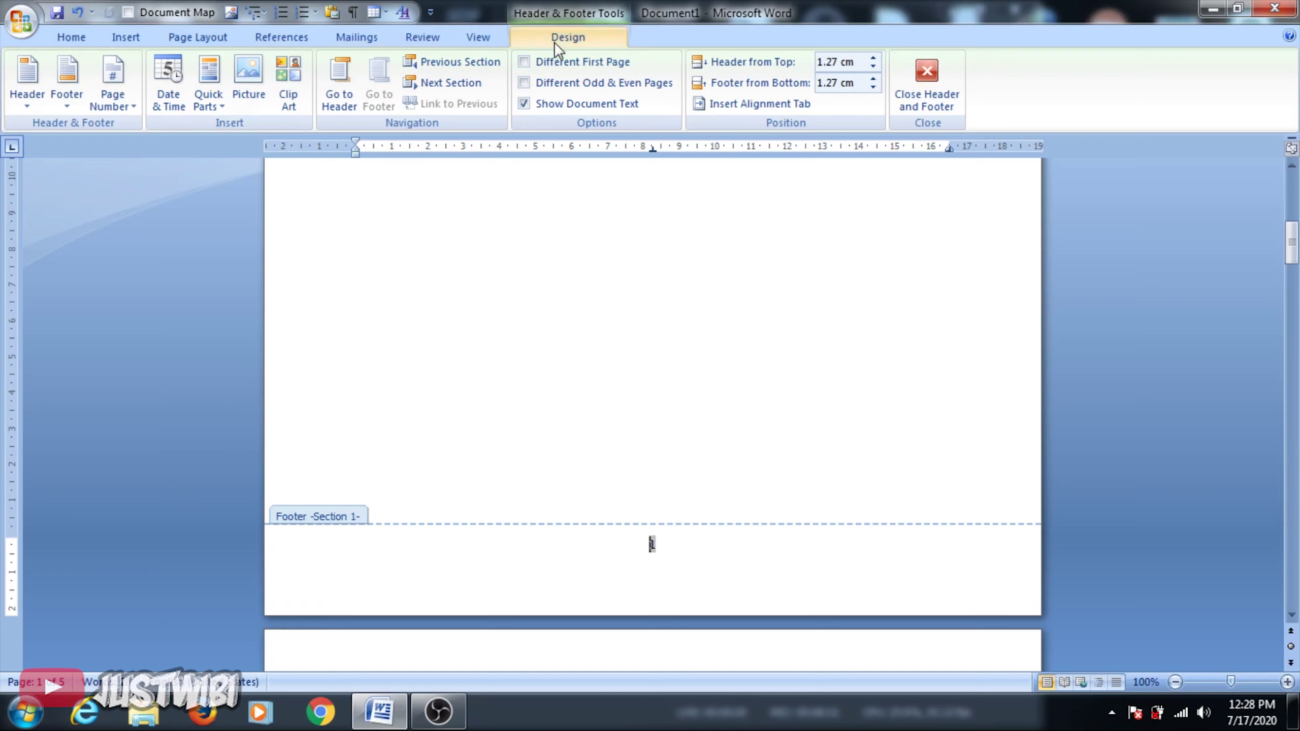
click(524, 62)
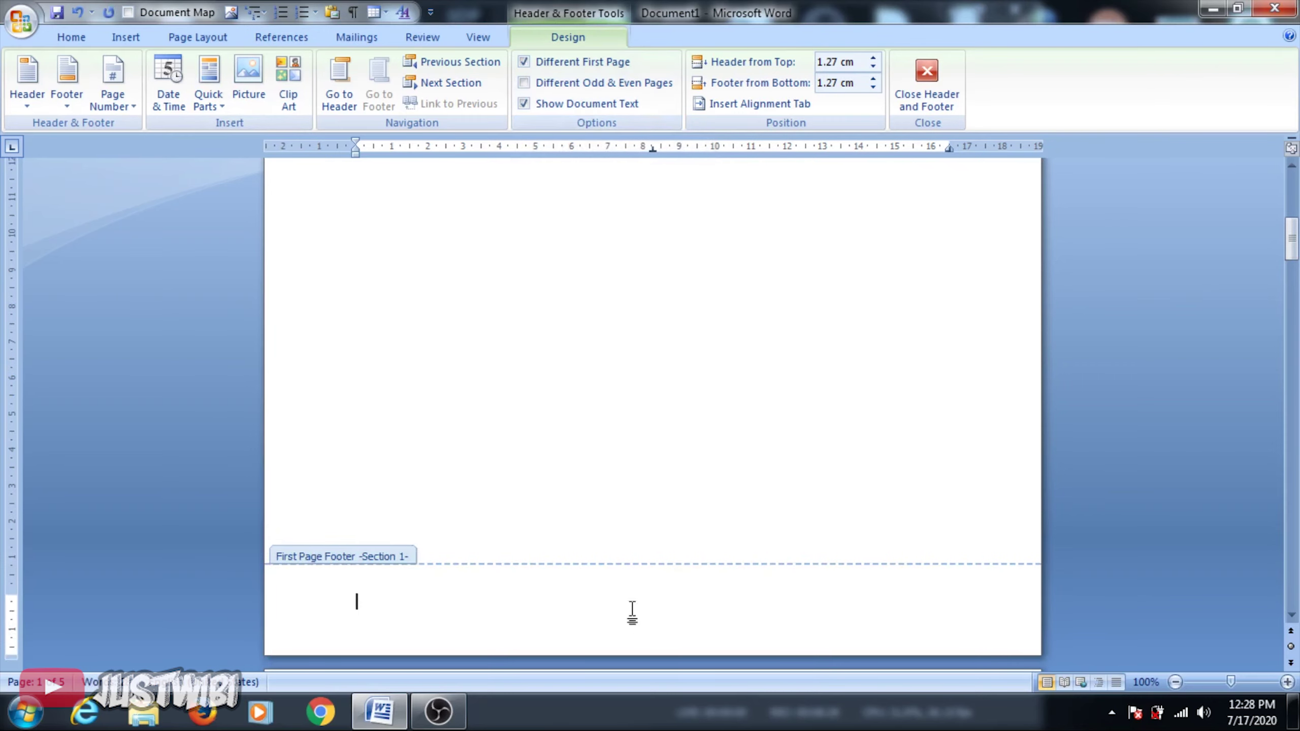
click(927, 67)
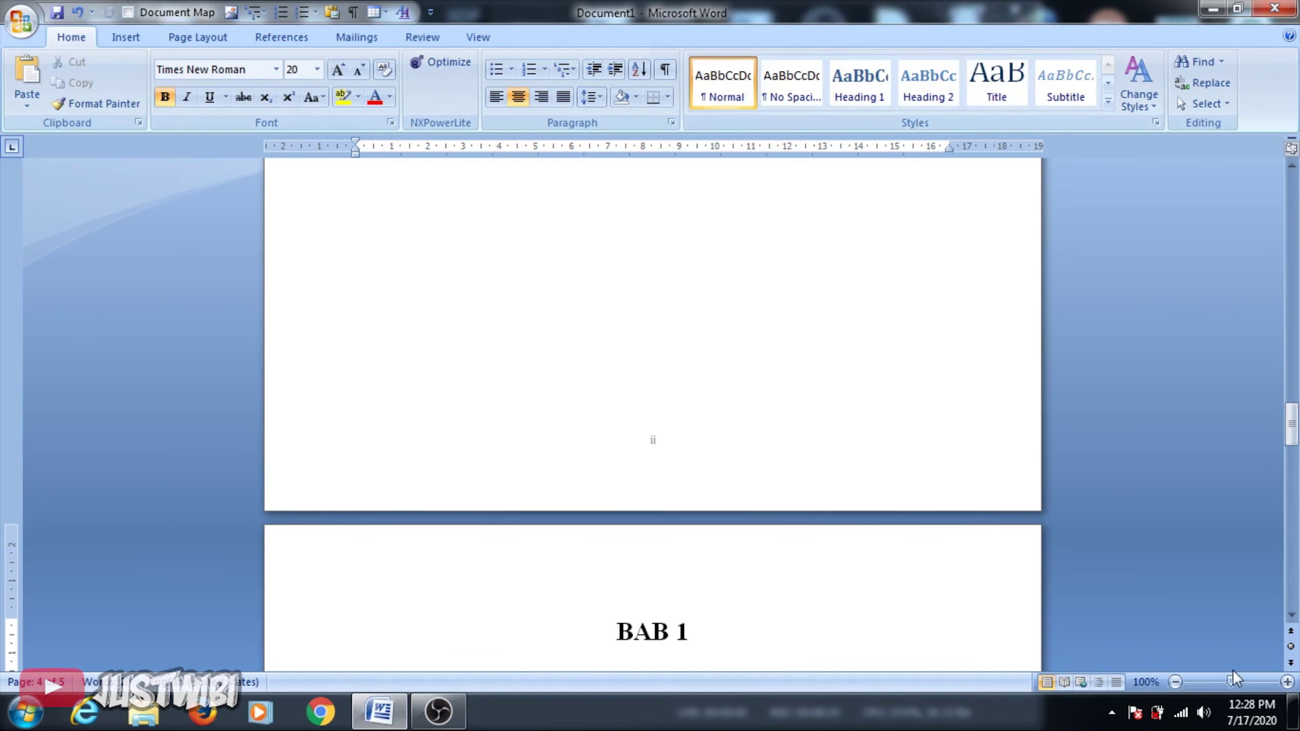
click(1287, 683)
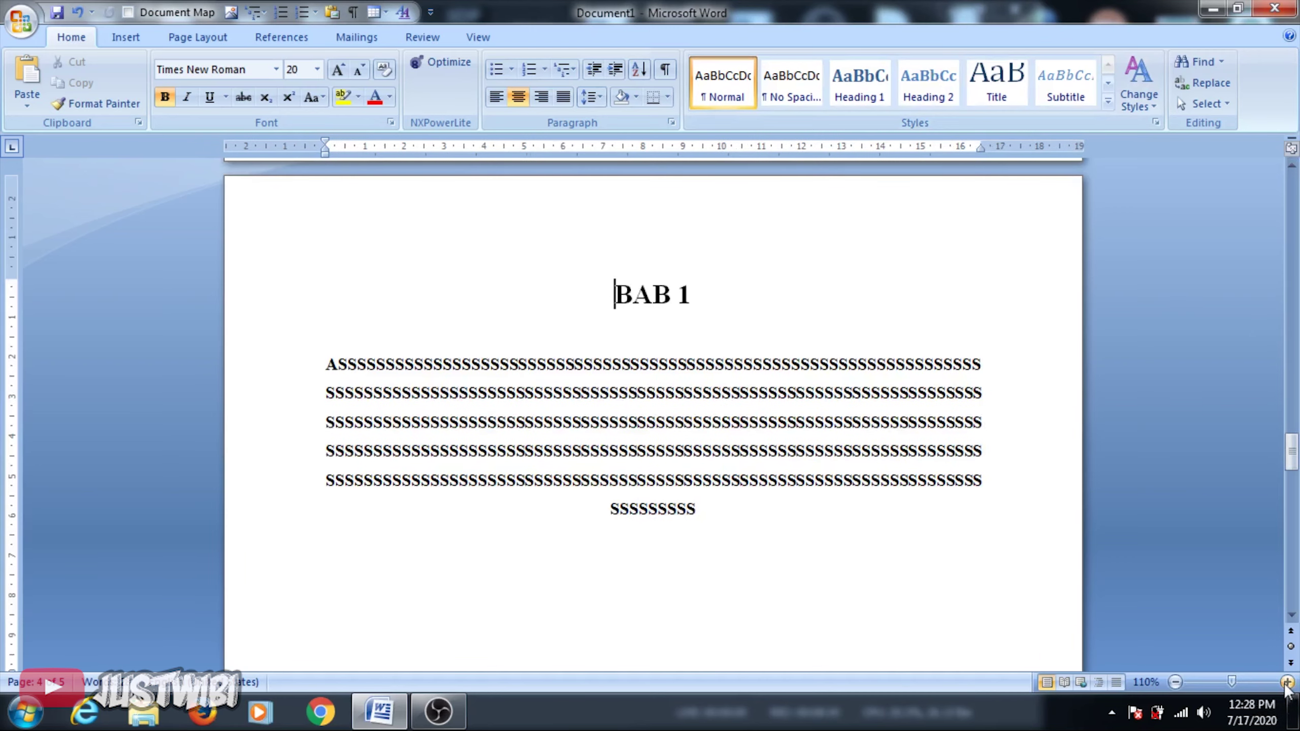
click(1287, 683)
click(1287, 682)
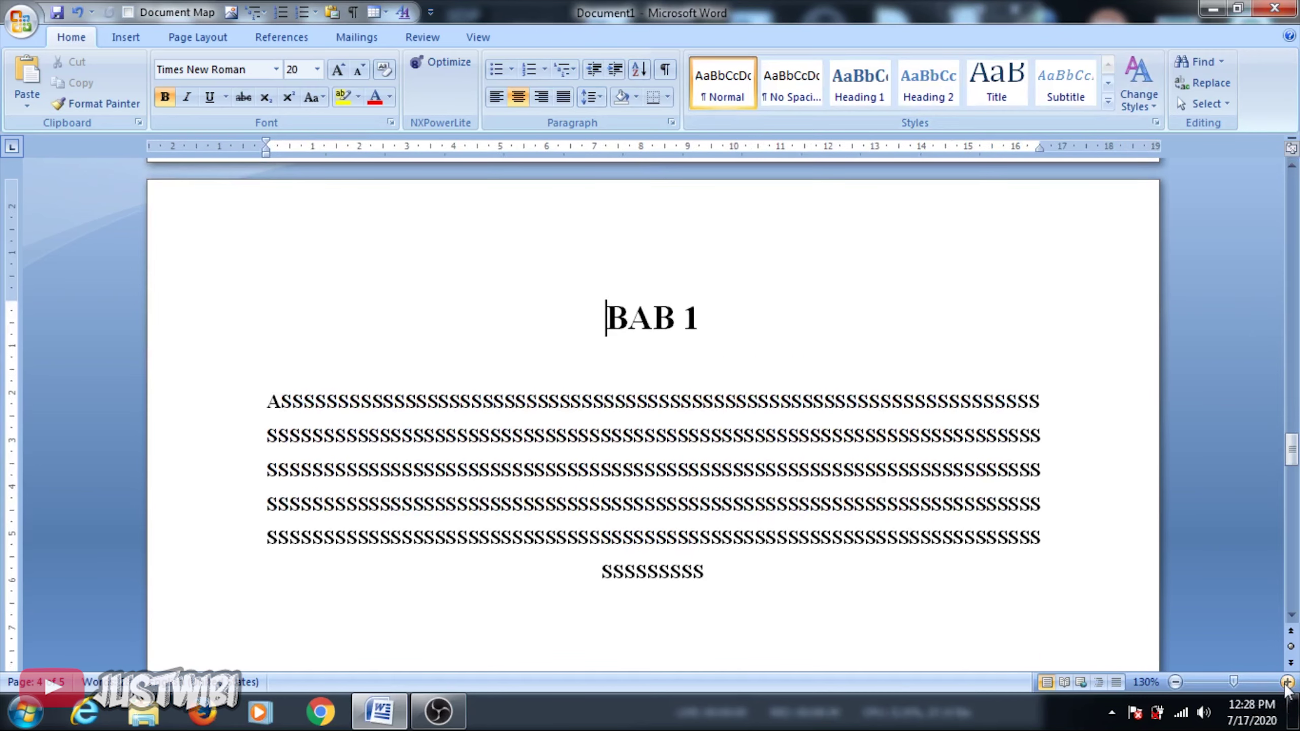
drag(1291, 445, 1290, 165)
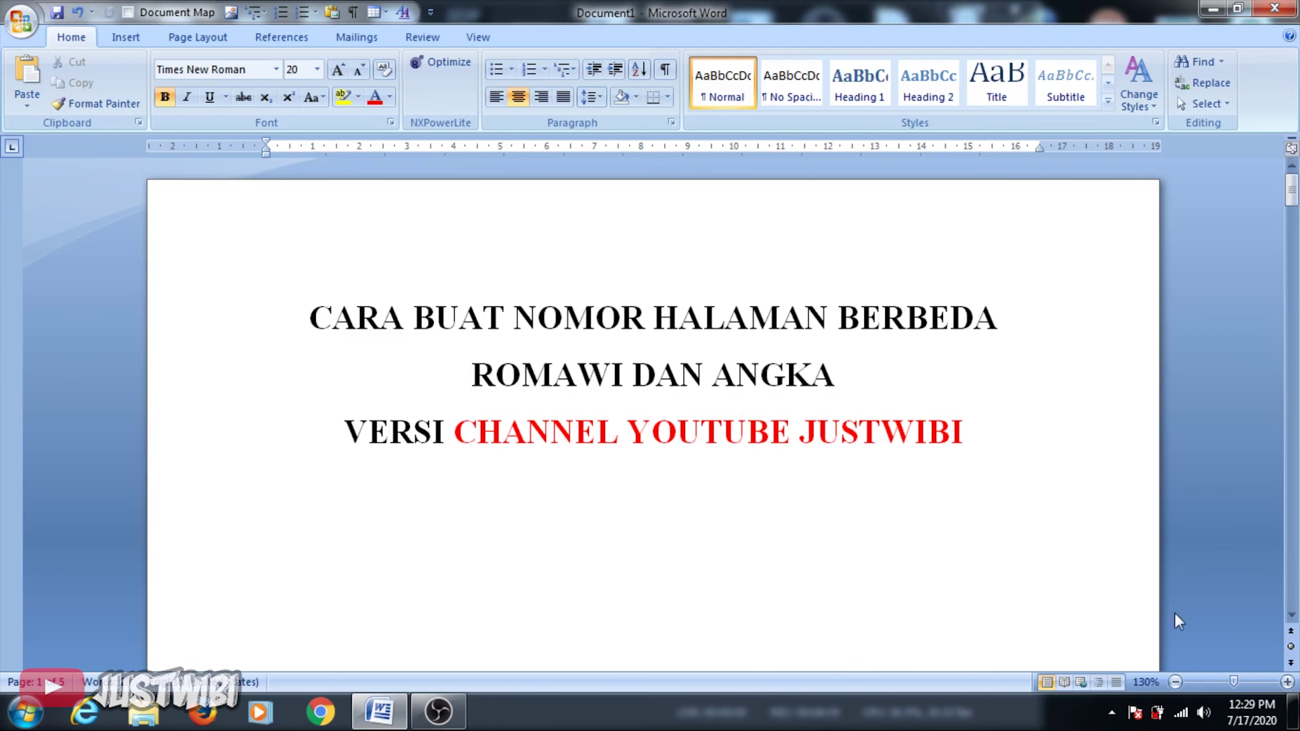
click(1292, 614)
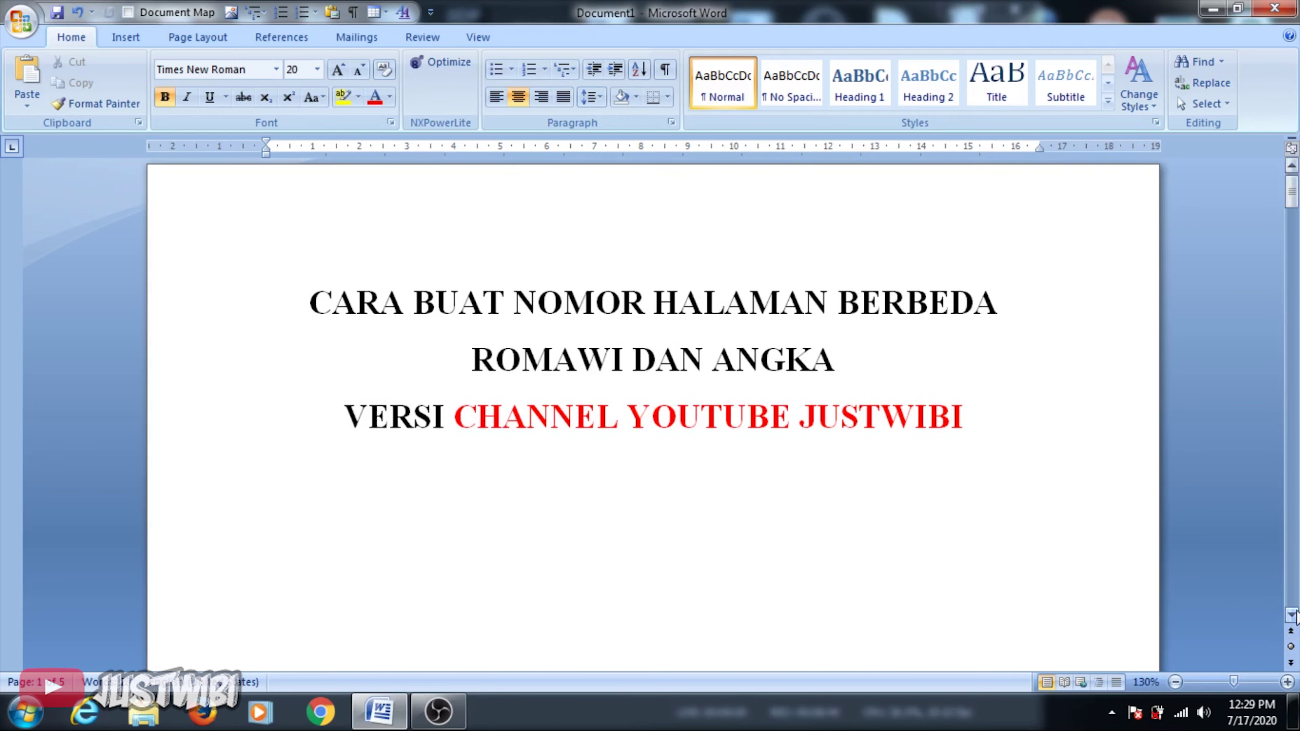
click(1293, 615)
click(1293, 615)
click(1293, 615)
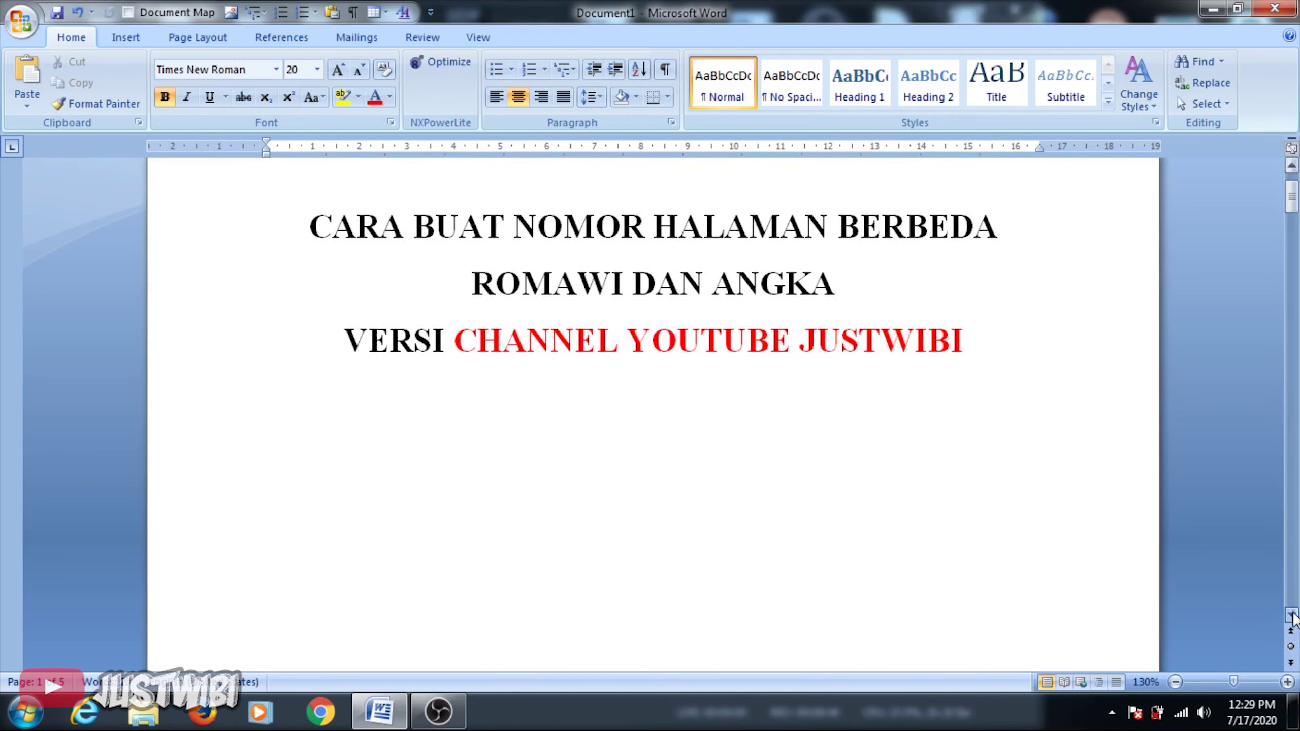
click(1293, 615)
click(1292, 615)
click(1292, 614)
click(1292, 614)
click(1292, 614)
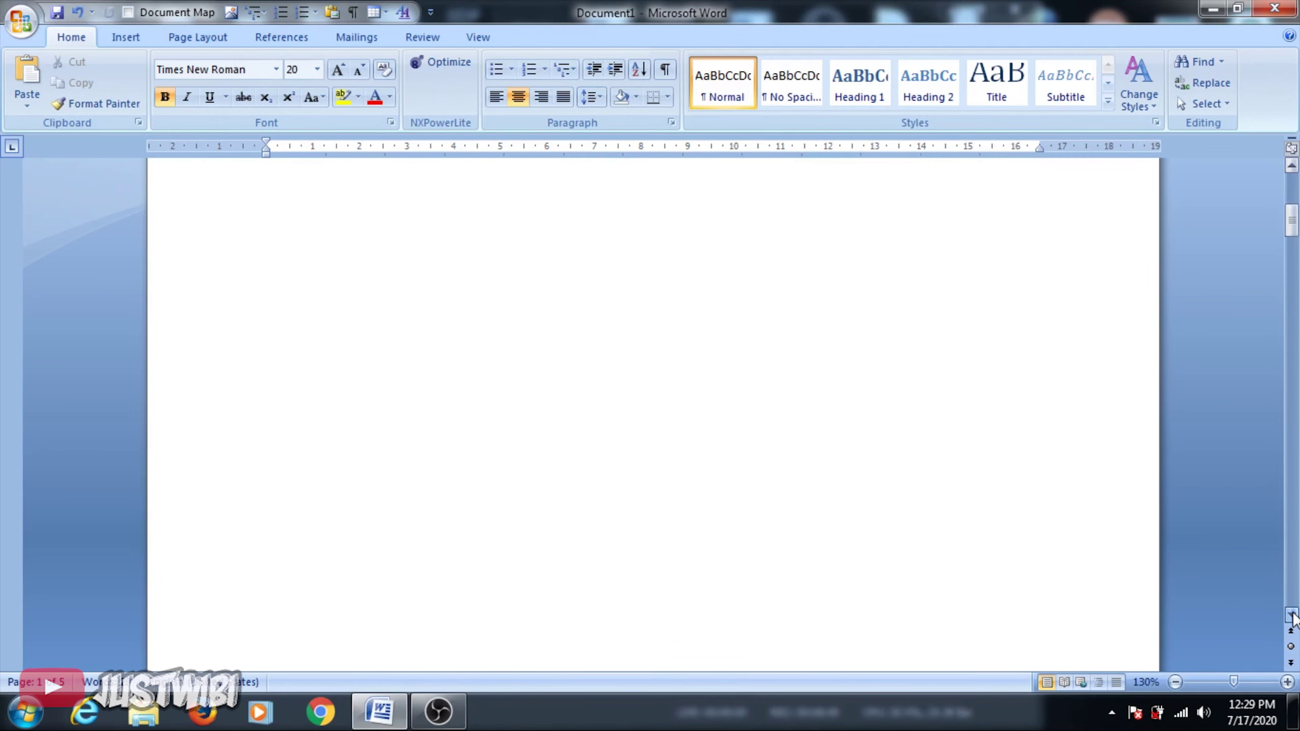
click(1292, 615)
click(1293, 614)
click(1292, 614)
click(1292, 614)
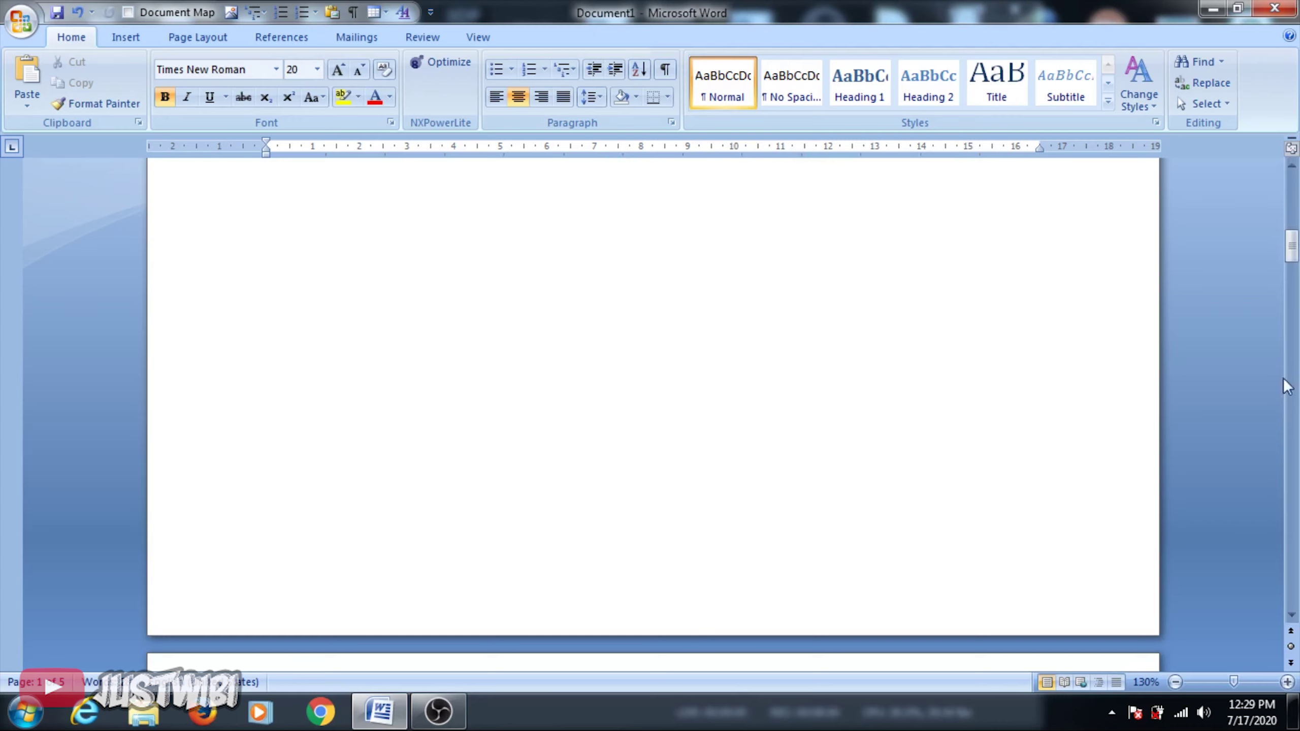
drag(1295, 245, 1278, 603)
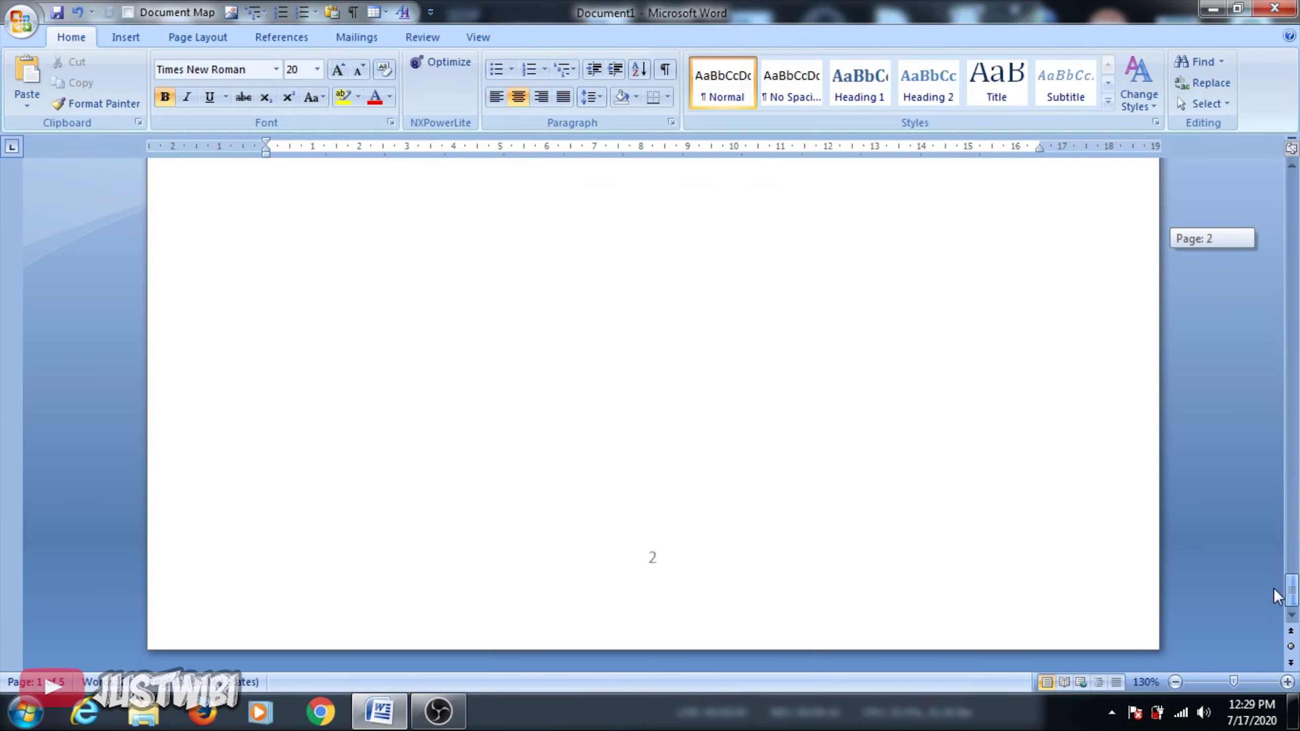
click(1175, 682)
click(1176, 682)
click(1176, 682)
click(1175, 682)
click(1175, 682)
click(1176, 682)
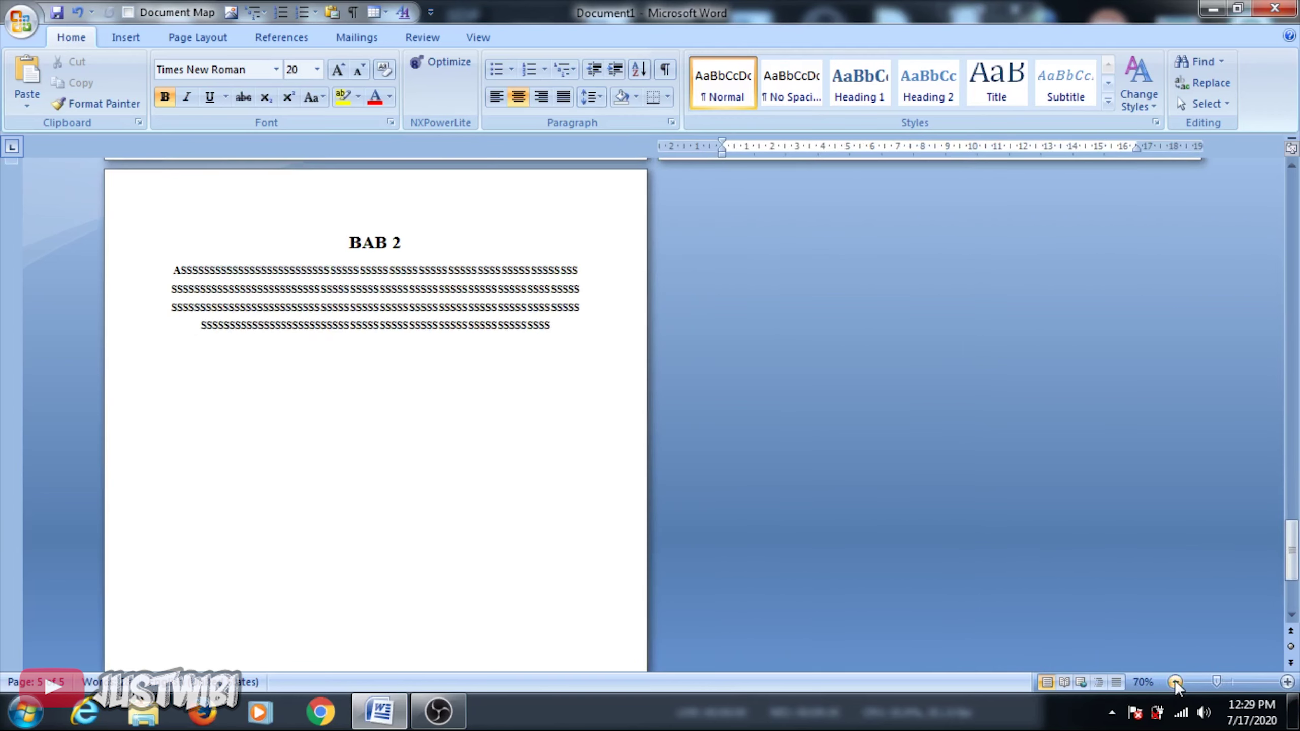
click(1287, 682)
click(1287, 682)
click(1287, 682)
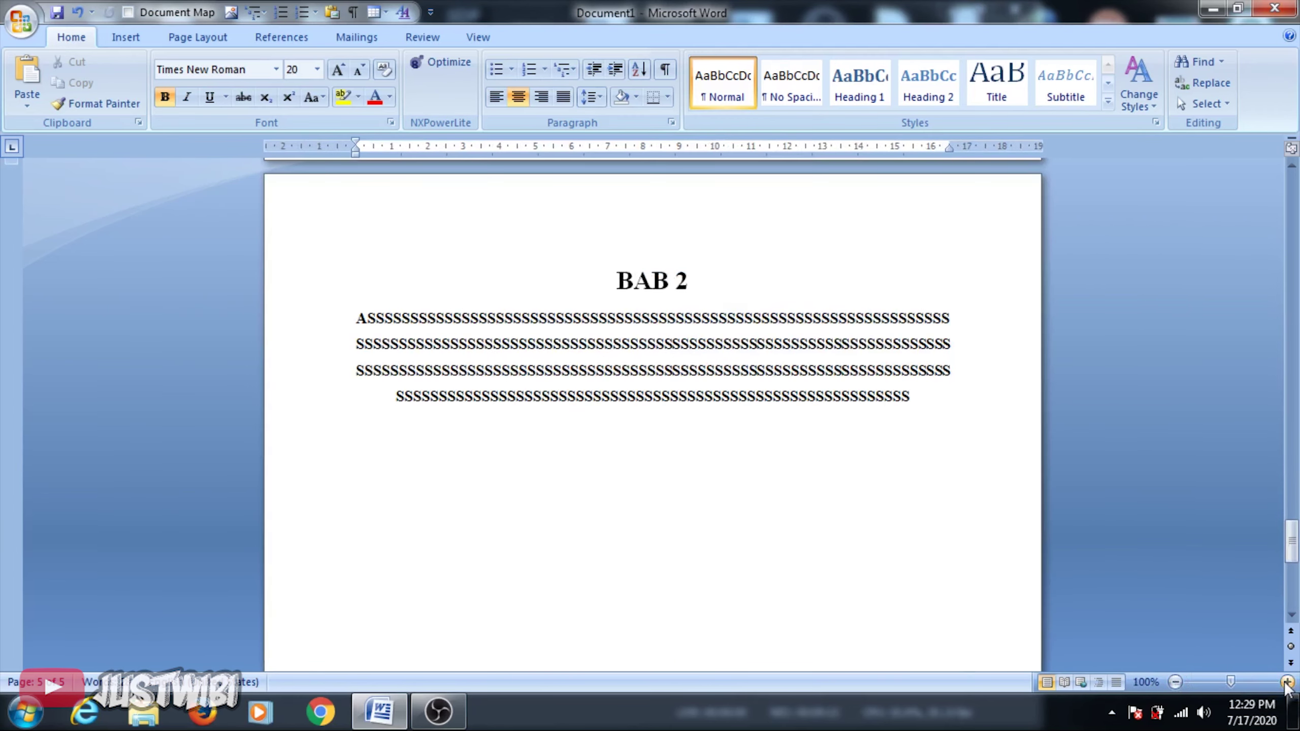
click(1288, 682)
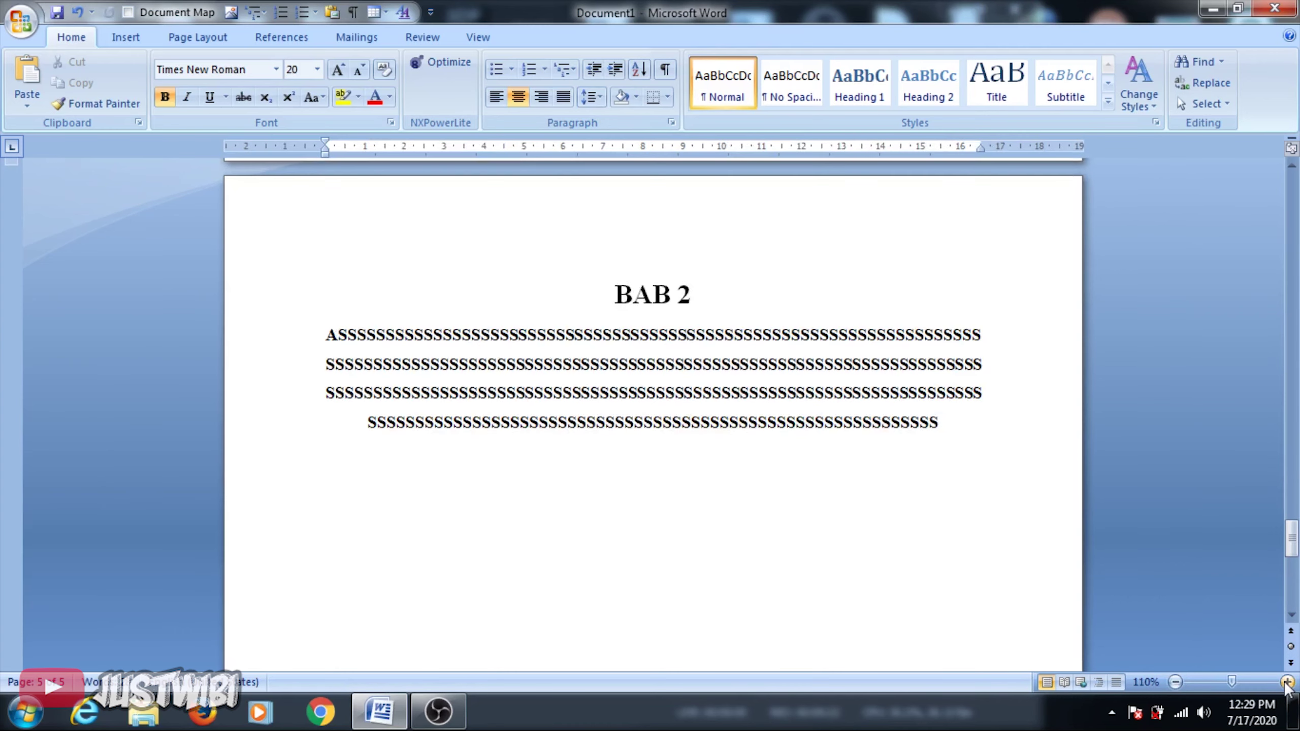
click(1176, 682)
drag(1293, 539, 1296, 536)
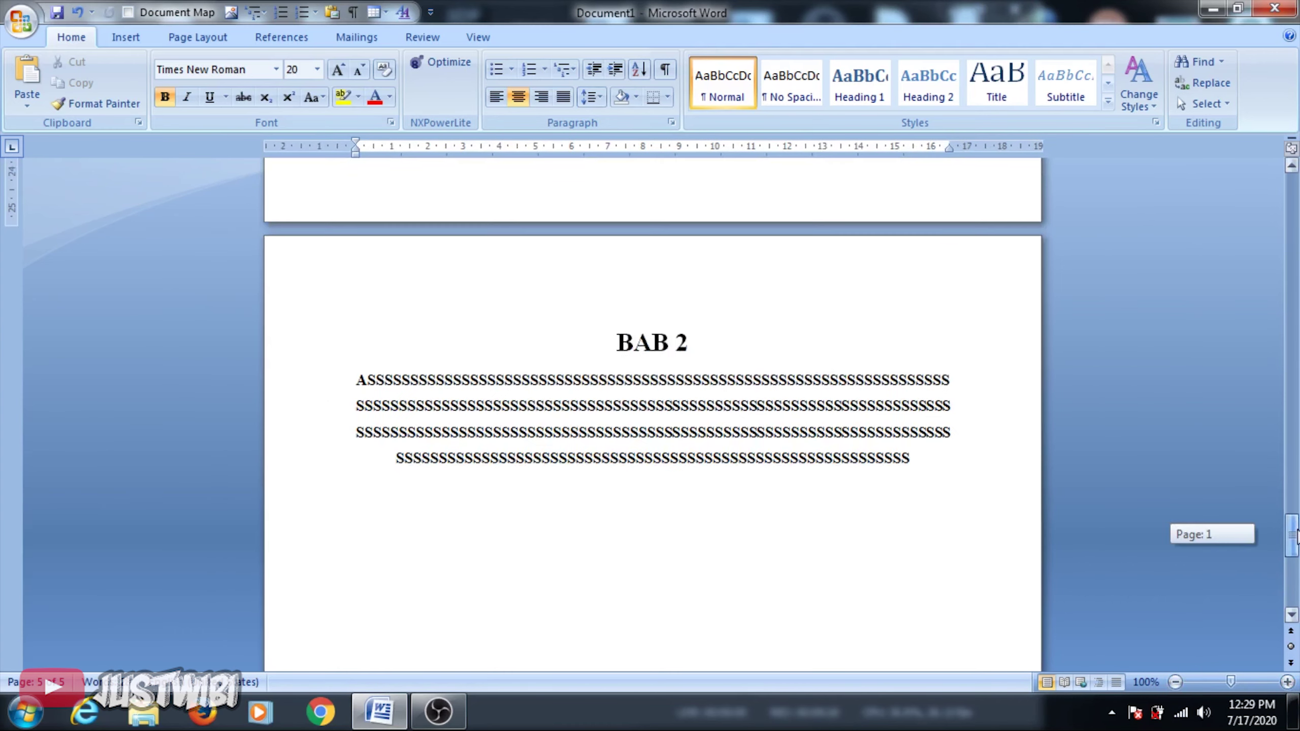